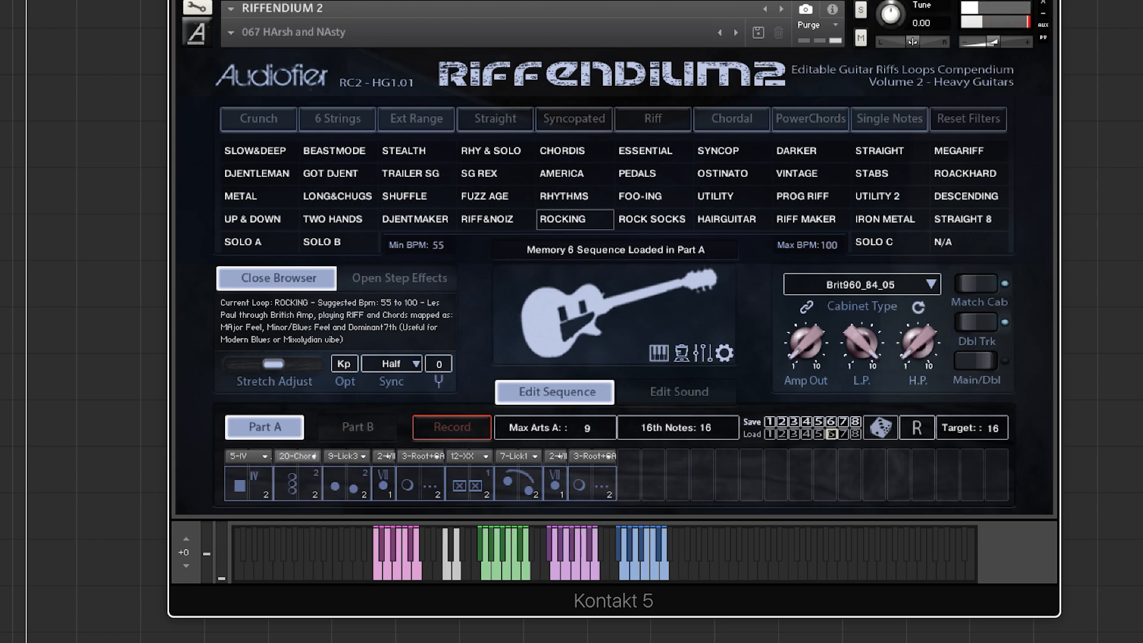
Review the second step's articulation options in Part A and try starting the sequence from the 10-Root Med articulation
{"action": "left_click", "coordinate": [298, 457]}
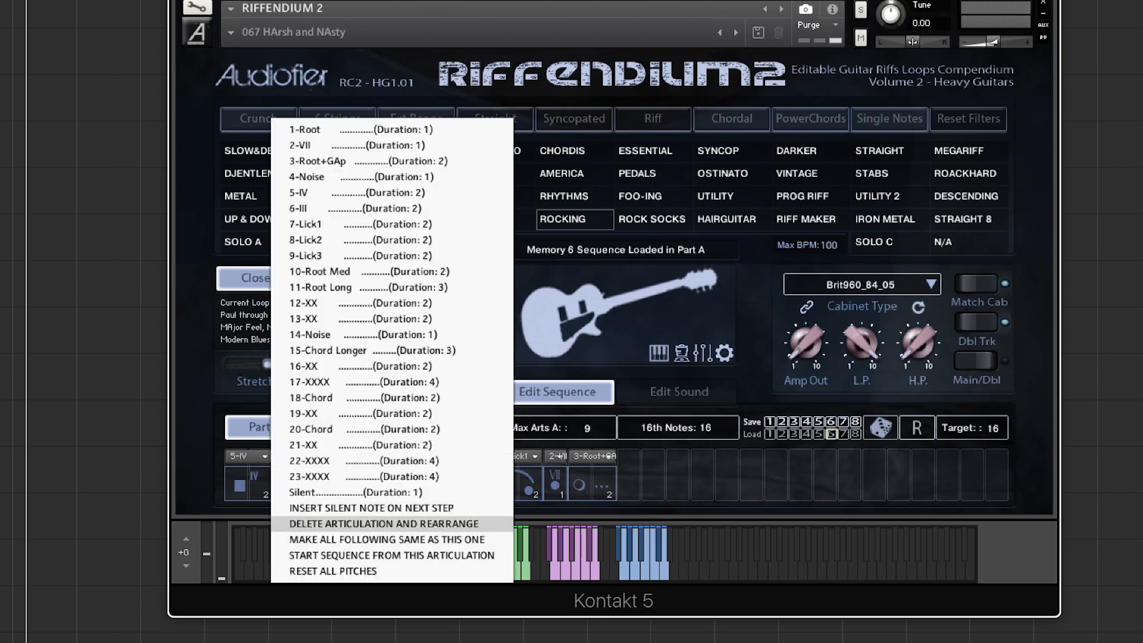
{"action": "key", "text": "Escape"}
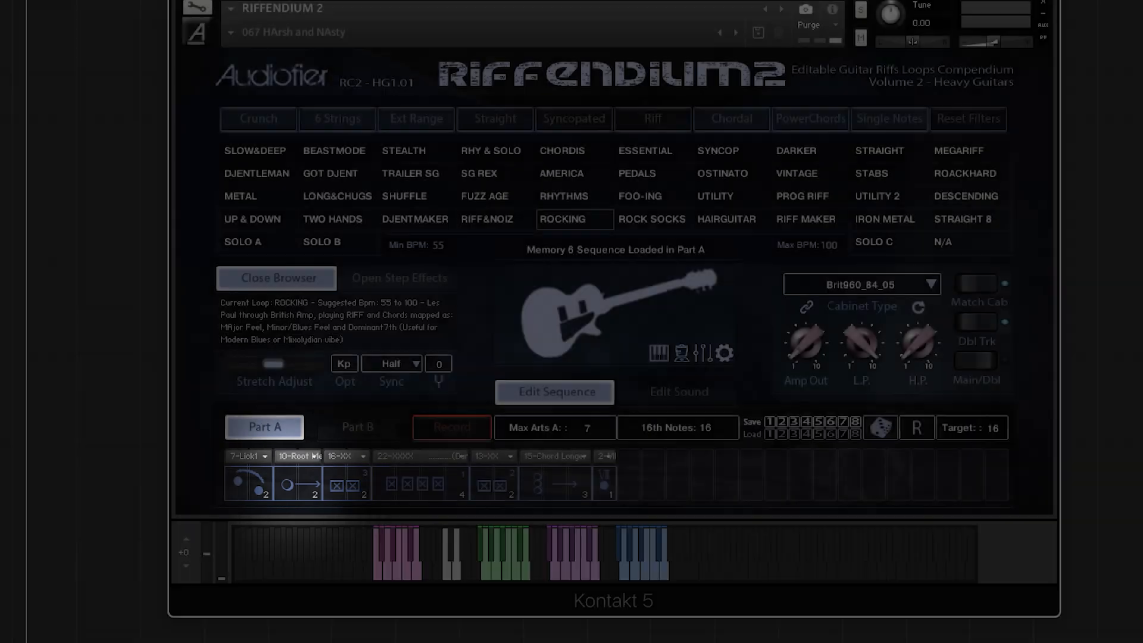
{"action": "left_click", "coordinate": [315, 456]}
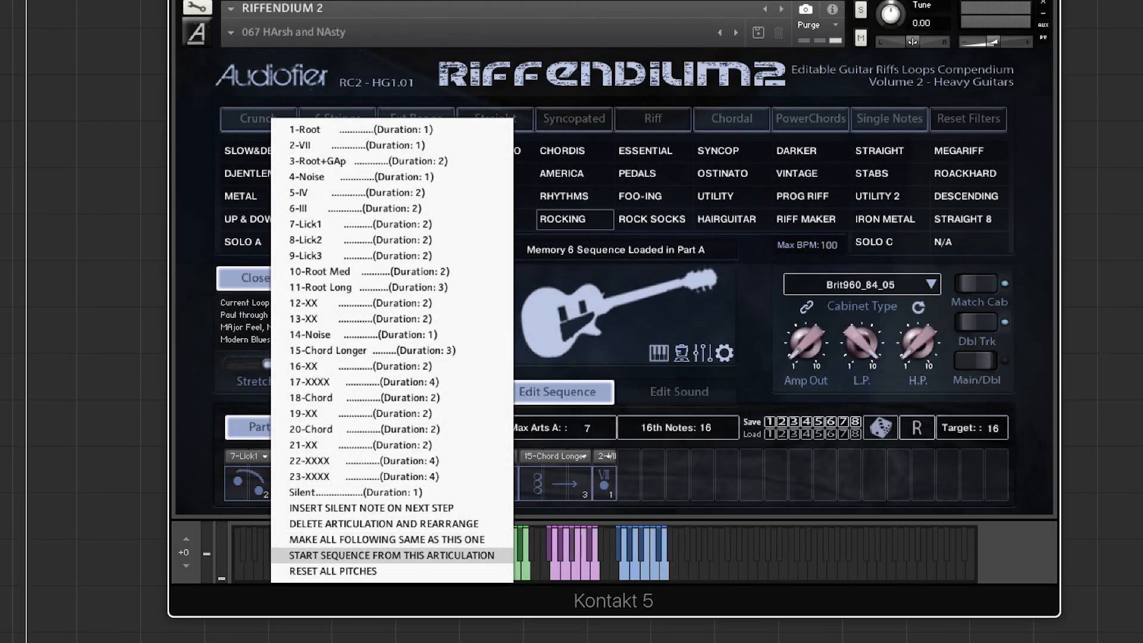
{"action": "left_click", "coordinate": [392, 555]}
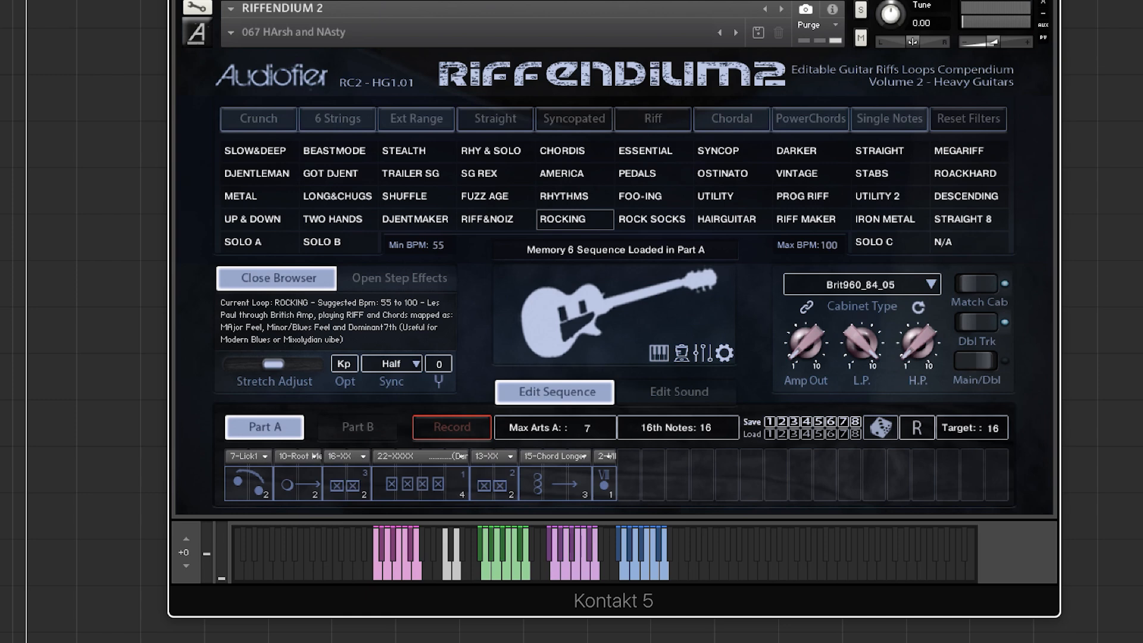
Load the memory 8 sequence into Part A, review its 10-Root Med step's articulation options and randomize the sequence
{"action": "left_click", "coordinate": [856, 434]}
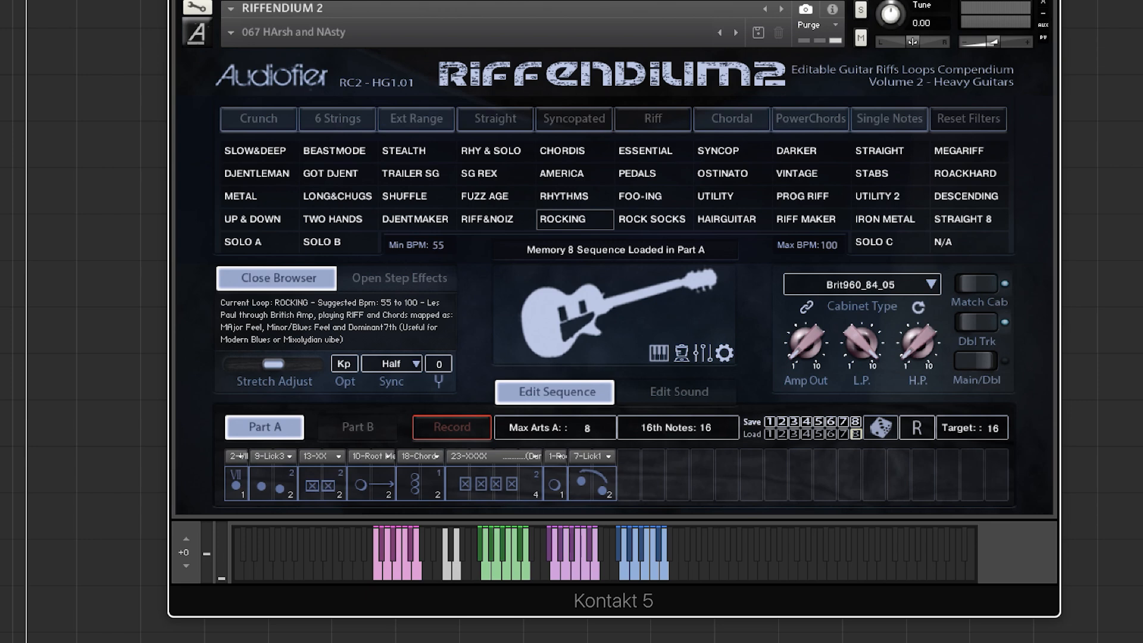
{"action": "left_click", "coordinate": [372, 456]}
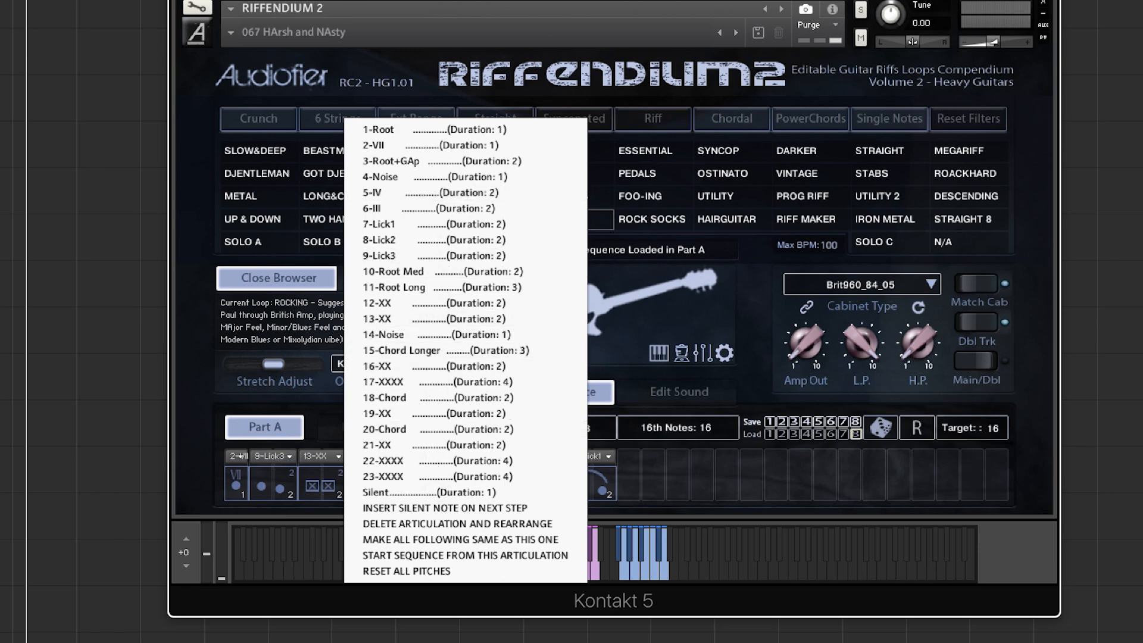
{"action": "key", "text": "Escape"}
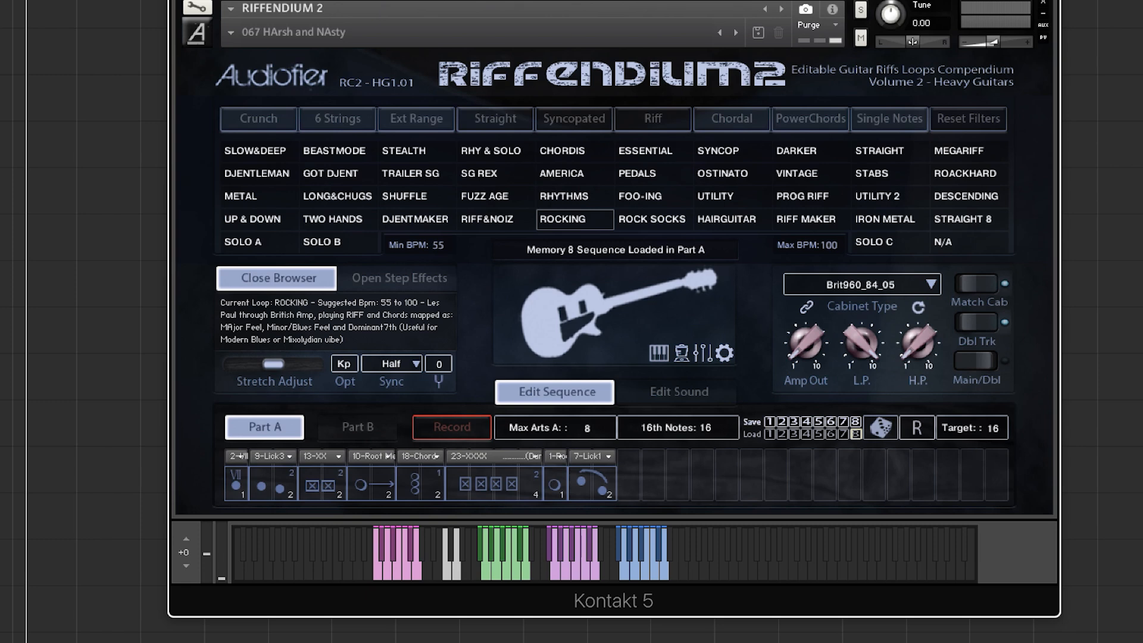
{"action": "left_click", "coordinate": [881, 428]}
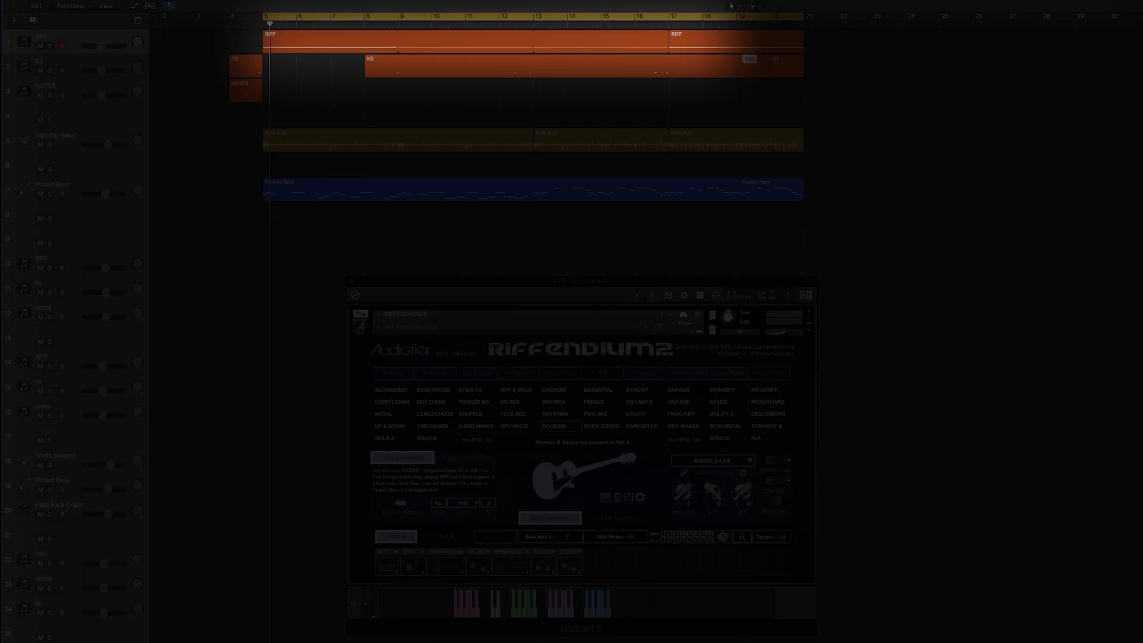
Highlight the regions on the first RIFF, KS and NOTES tracks in turn, and clear the selection
{"action": "left_click", "coordinate": [331, 41]}
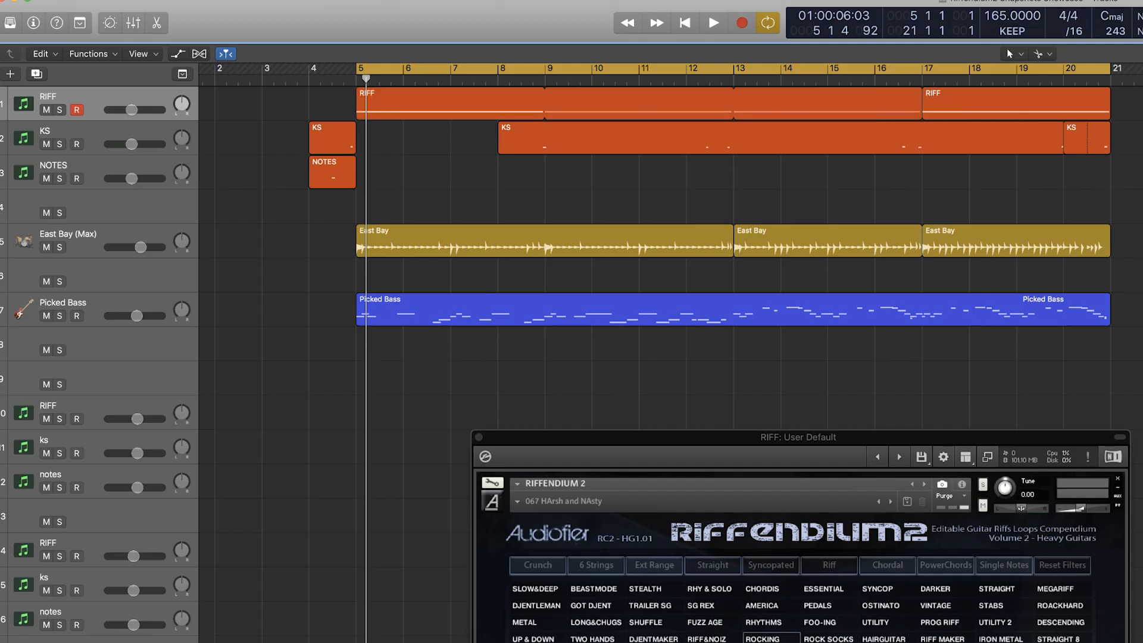
{"action": "left_click_drag", "start_coordinate": [231, 136], "coordinate": [1124, 154]}
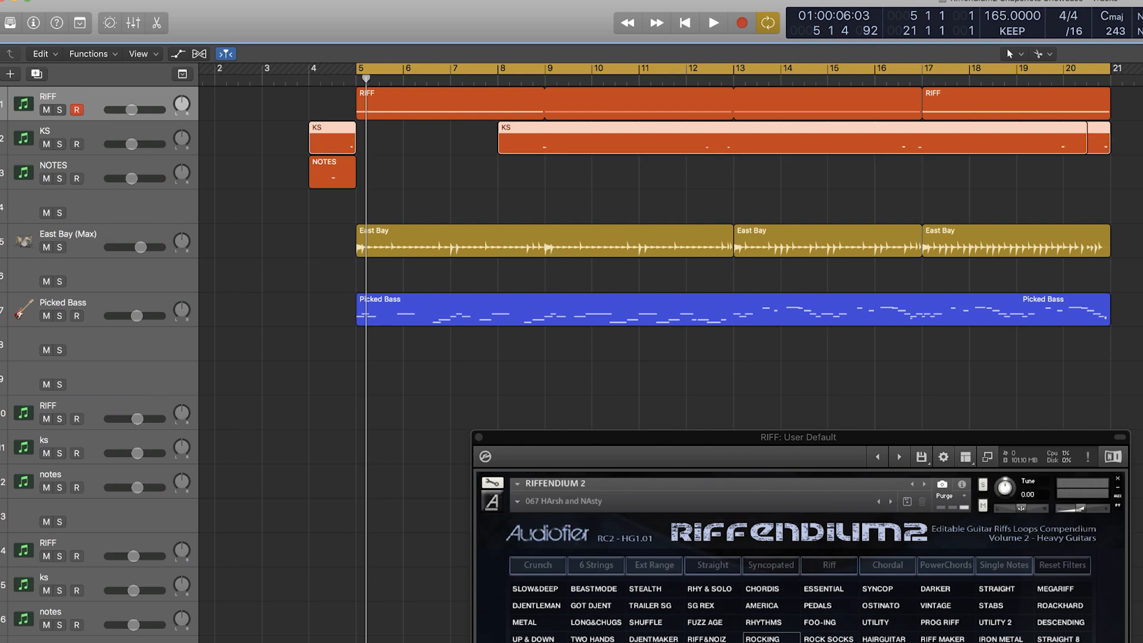
{"action": "left_click", "coordinate": [333, 104]}
{"action": "left_click", "coordinate": [429, 103]}
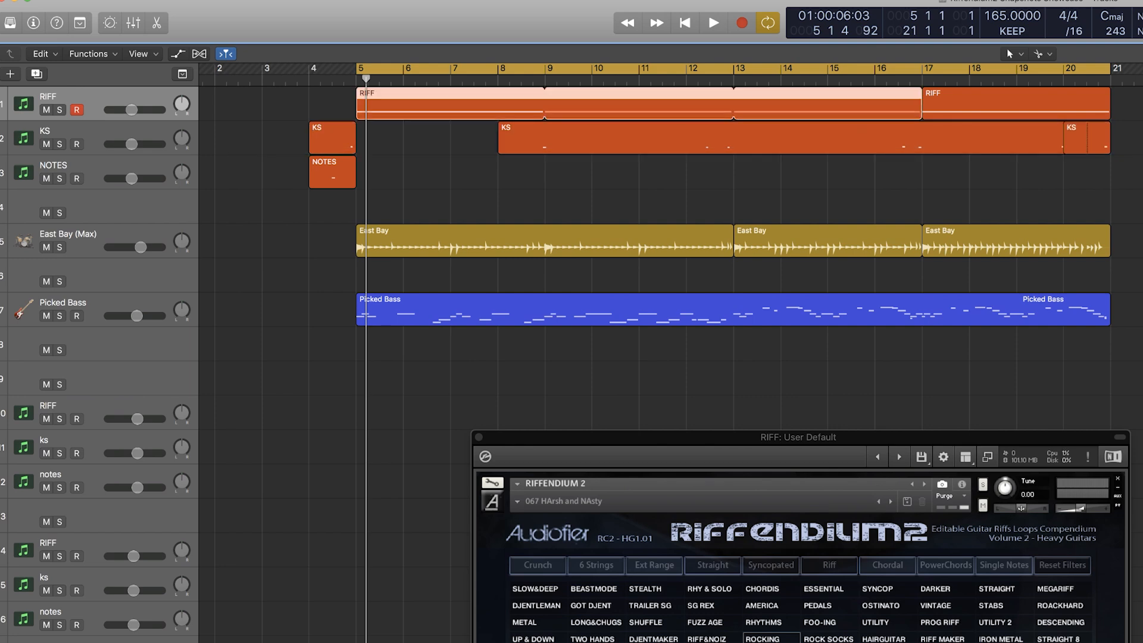
{"action": "left_click", "coordinate": [333, 104]}
{"action": "left_click_drag", "start_coordinate": [243, 139], "coordinate": [1096, 146]}
{"action": "left_click", "coordinate": [312, 174]}
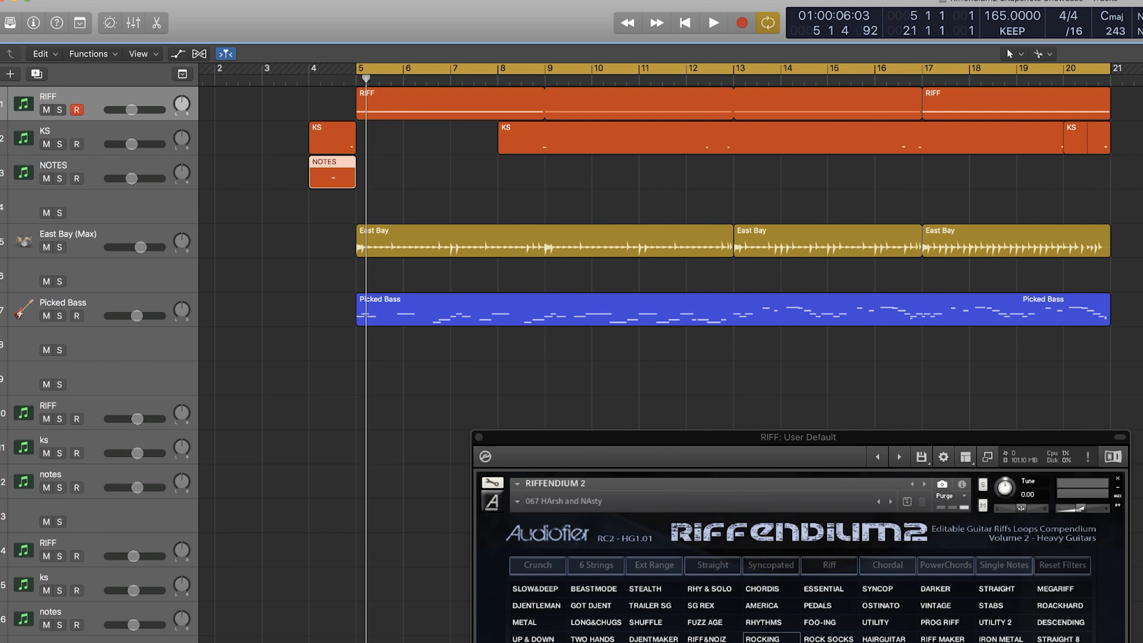
{"action": "key", "text": "alt+shift+d"}
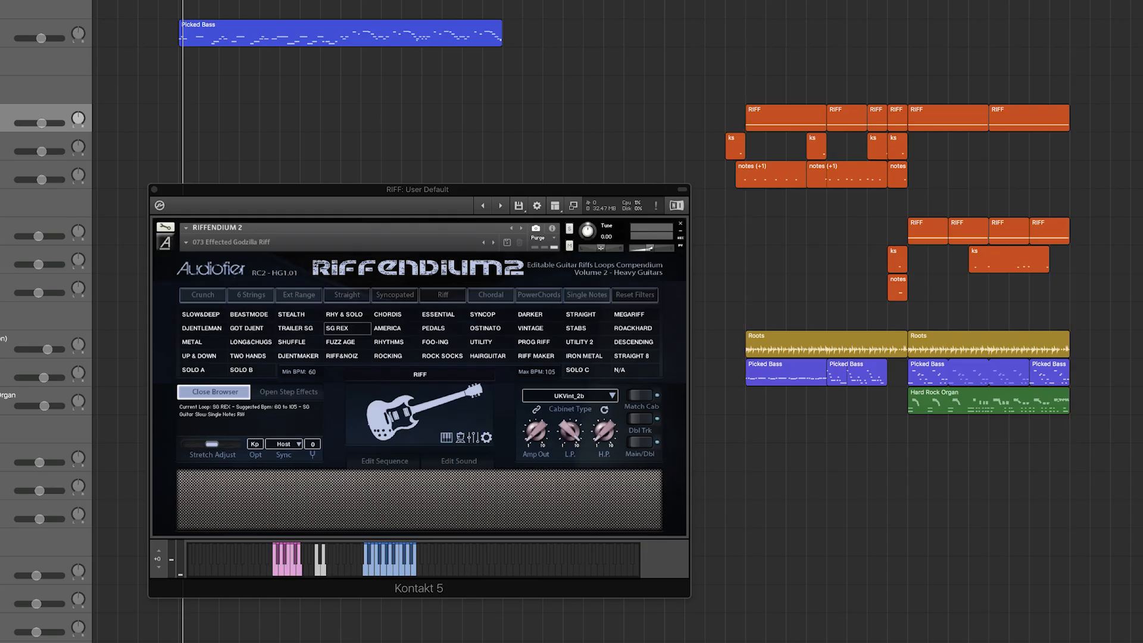
Play the arrangement from the first ks region of the Effected Godzilla Riff section with its sequence editor shown, and stop playback
{"action": "left_click", "coordinate": [735, 146]}
{"action": "key", "text": "shift+space"}
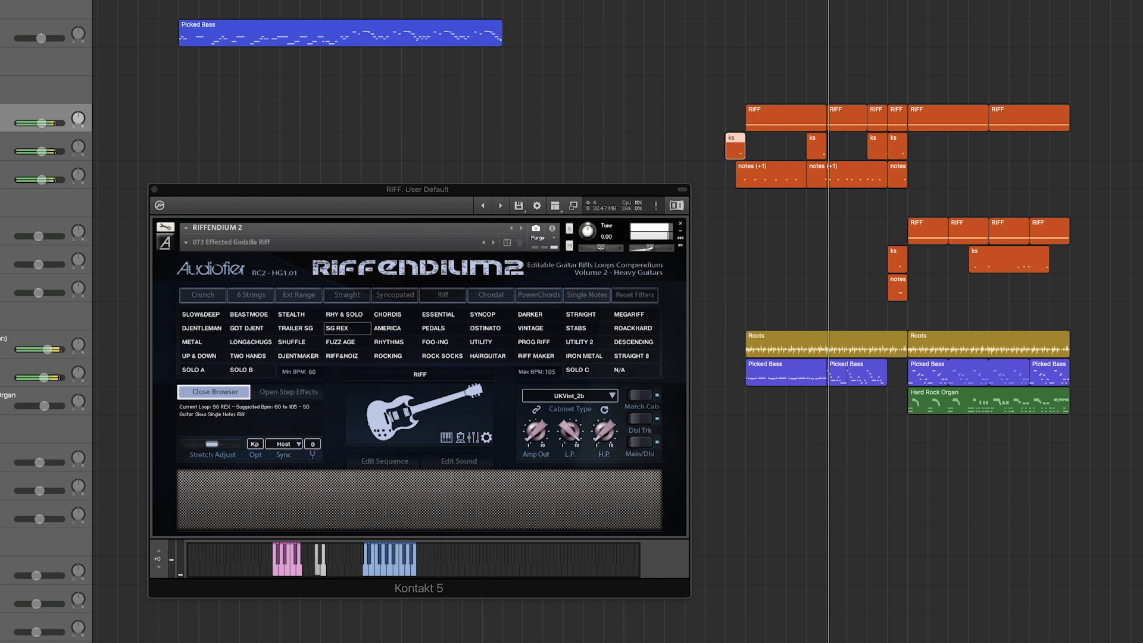
{"action": "left_click", "coordinate": [384, 462]}
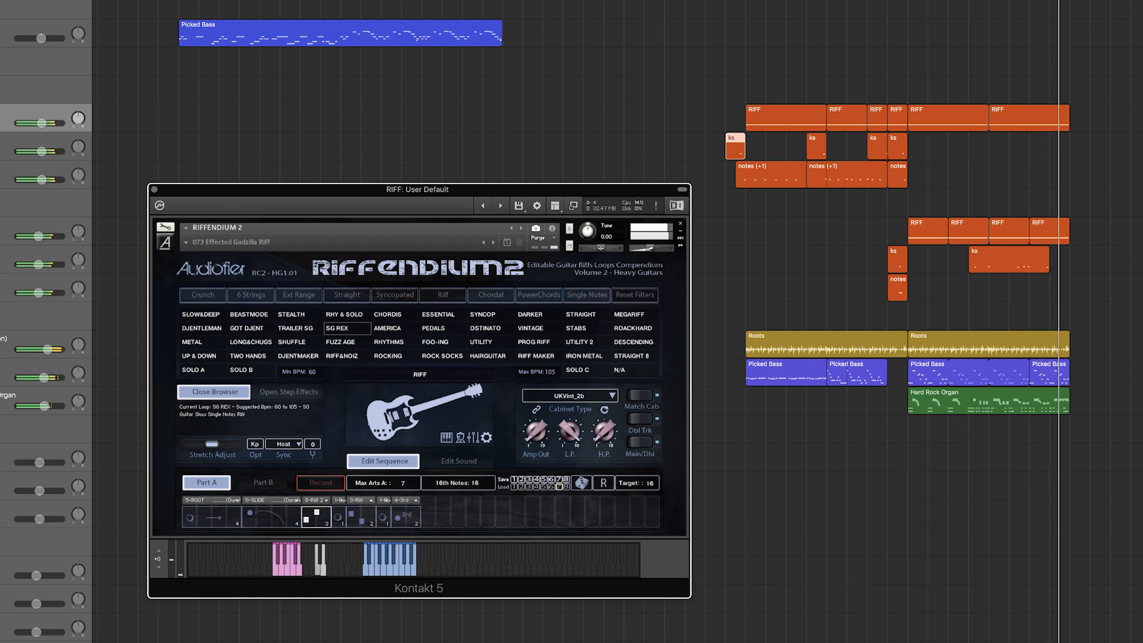
{"action": "key", "text": "space"}
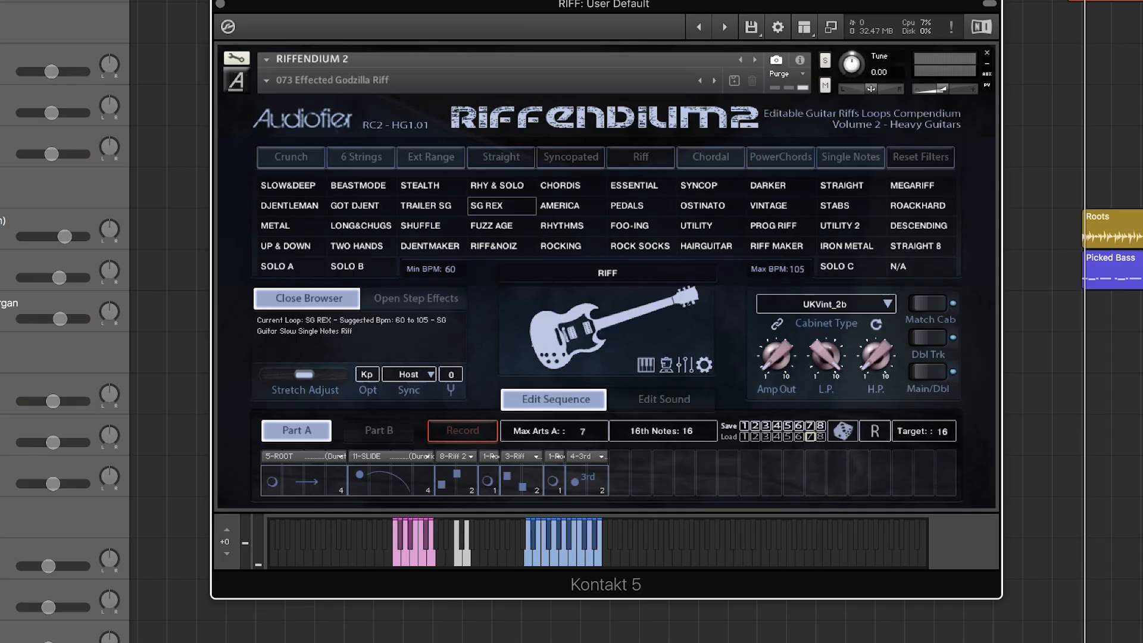
Show the sound effects of the Effected Godzilla Riff patch and switch effect editing to the main guitar and back to the double track
{"action": "left_click_drag", "start_coordinate": [604, 3], "coordinate": [608, 11]}
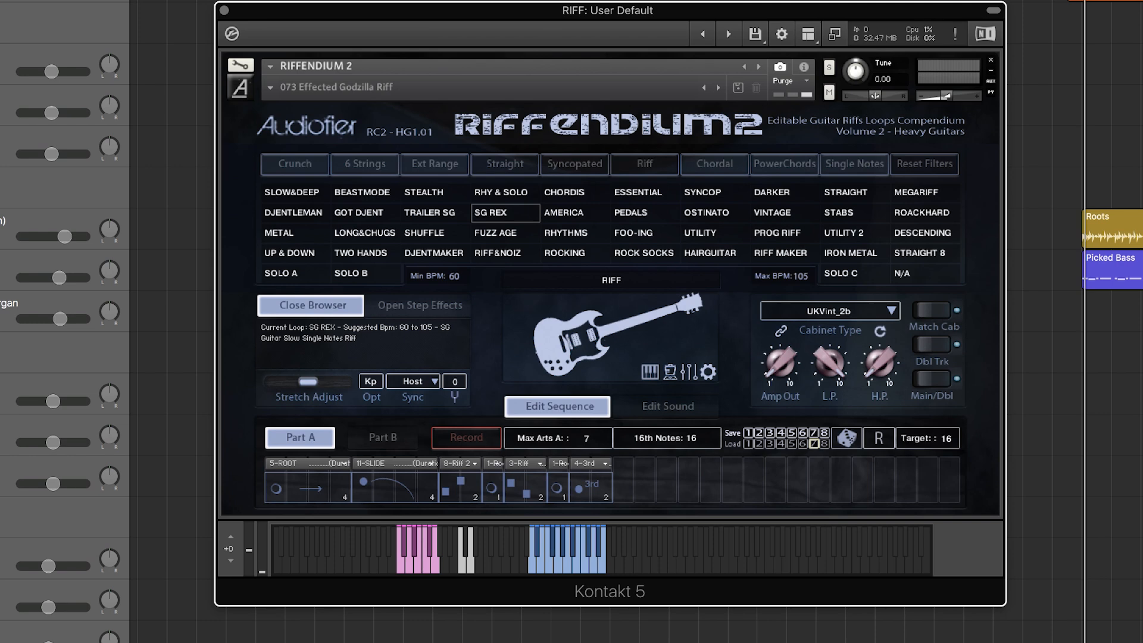
{"action": "left_click", "coordinate": [668, 407]}
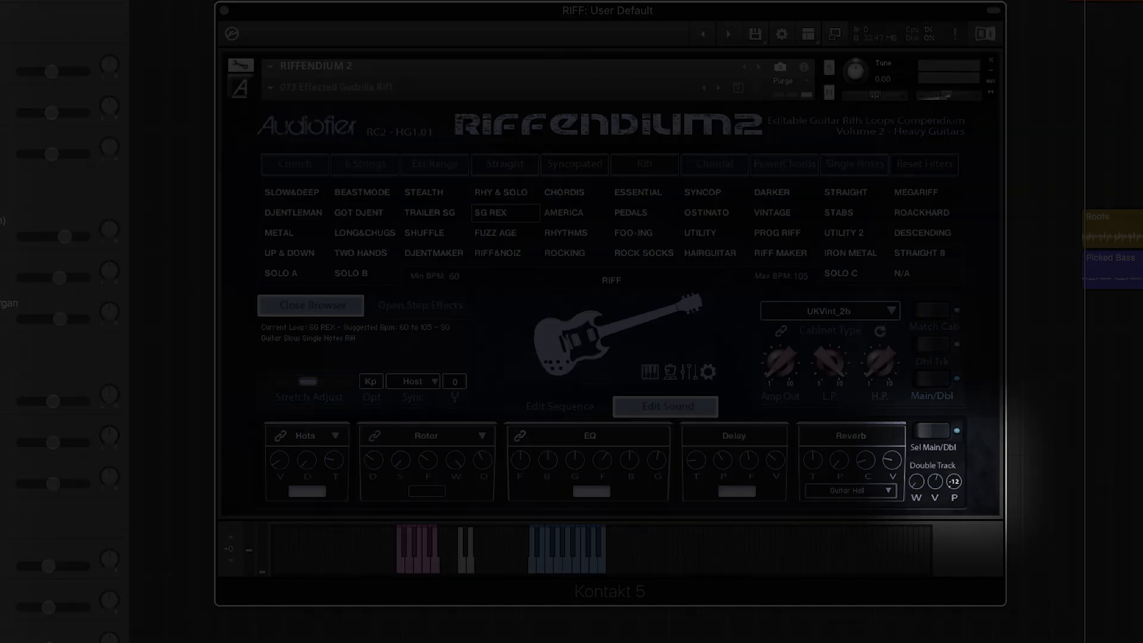
{"action": "left_click", "coordinate": [932, 431]}
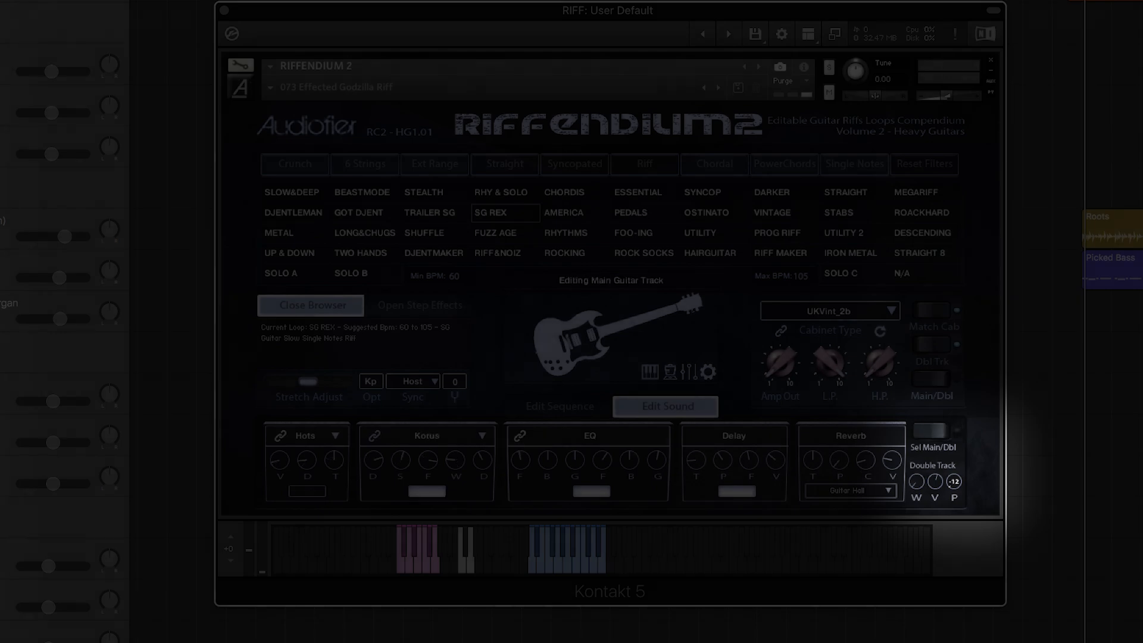
{"action": "left_click", "coordinate": [932, 431]}
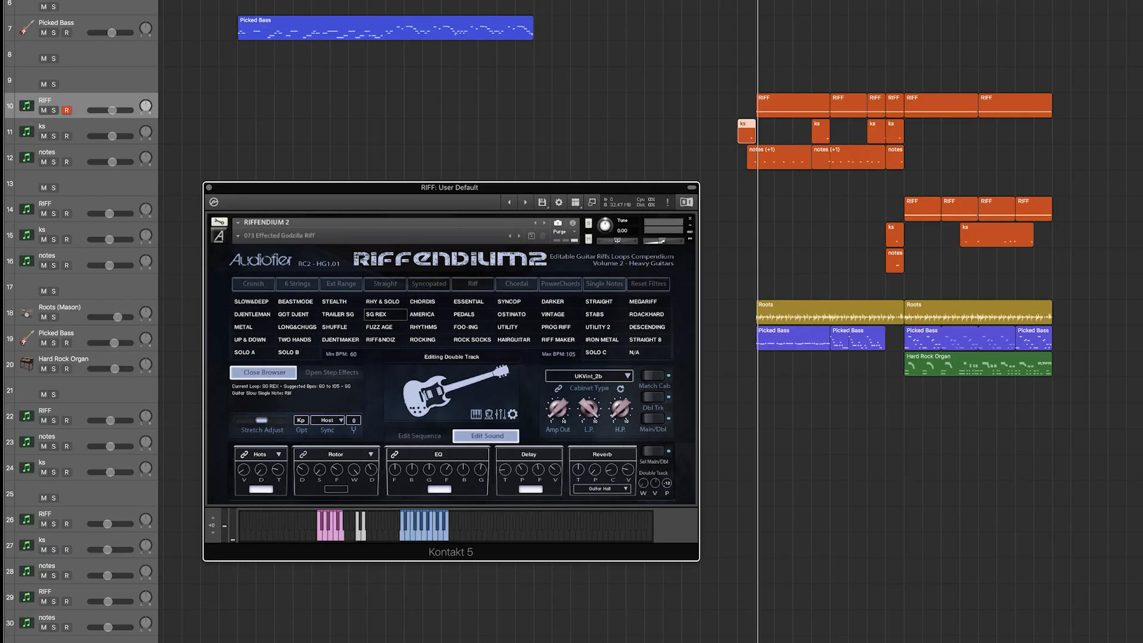
Select the regions on RIFF, ks and notes tracks 14 to 16 and mute the RIFF, ks and notes tracks 10 to 12
{"action": "mouse_move", "coordinate": [852, 196]}
{"action": "left_mouse_down"}
{"action": "mouse_move", "coordinate": [1097, 240]}
{"action": "mouse_move", "coordinate": [1093, 278]}
{"action": "left_mouse_up"}
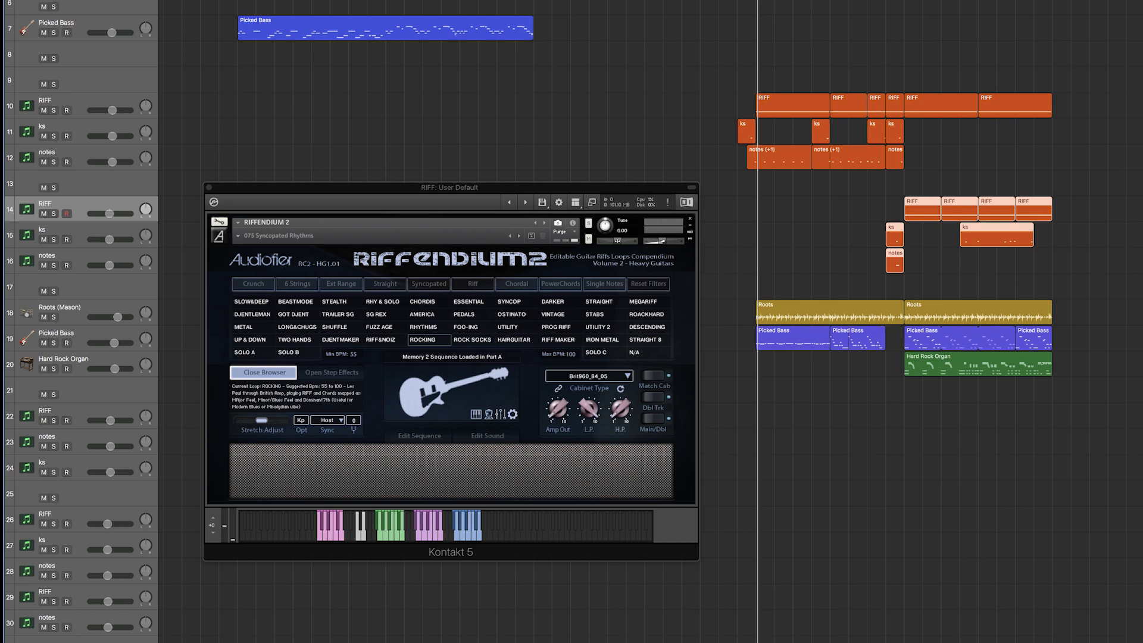
{"action": "left_click_drag", "start_coordinate": [44, 110], "coordinate": [43, 162]}
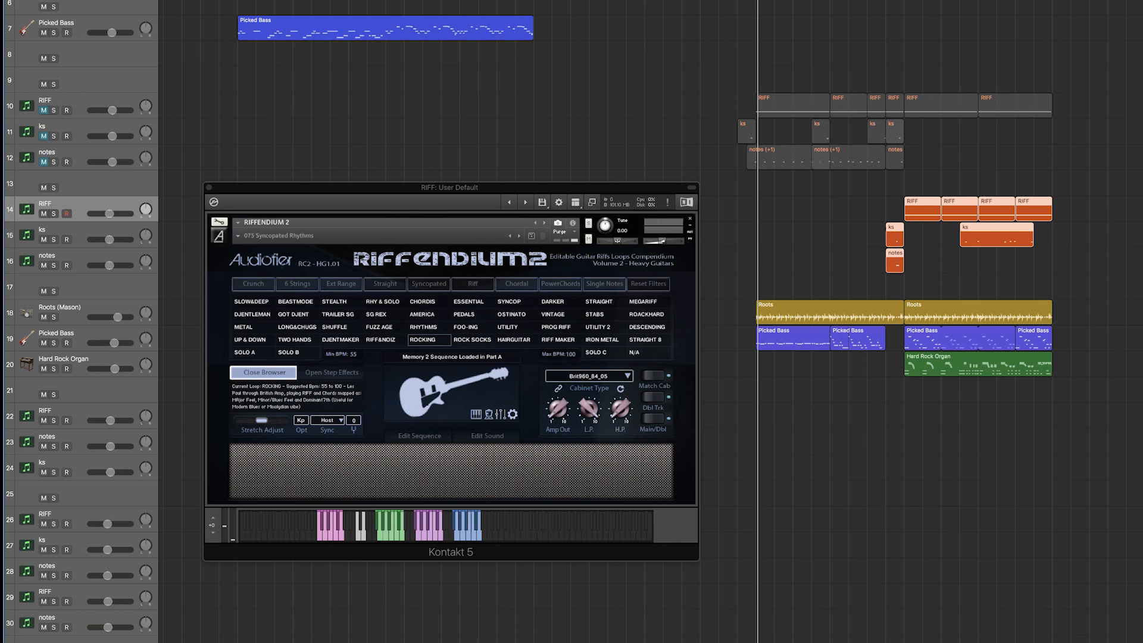
Play the section with the Syncopated Rhythms patch, showing its sequence editor during playback, and stop
{"action": "key", "text": "space"}
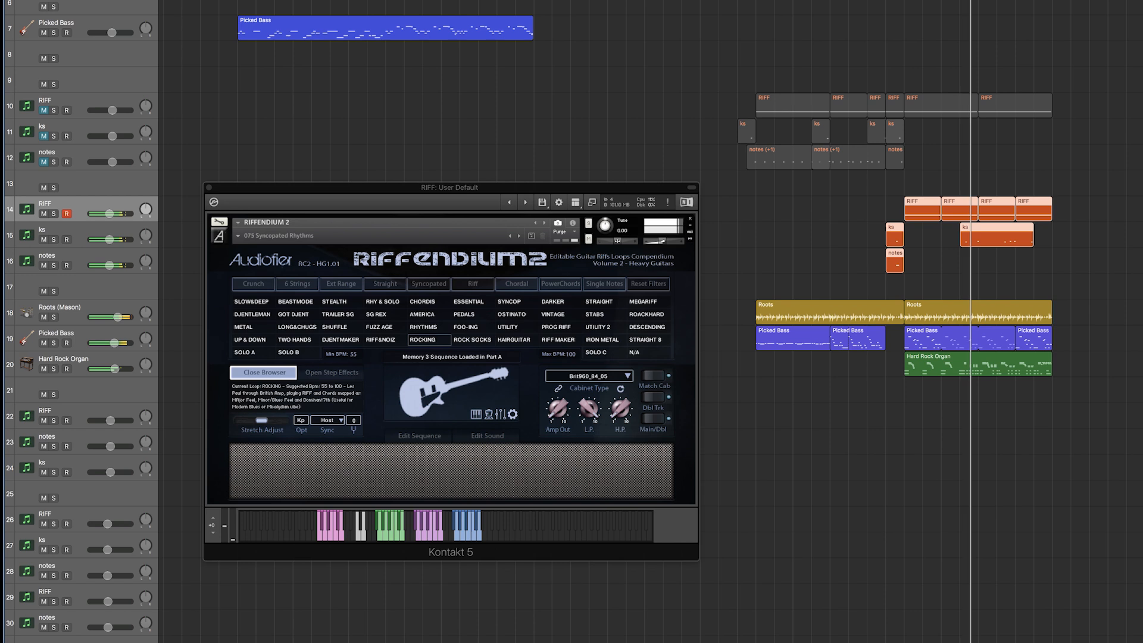
{"action": "left_click", "coordinate": [420, 436]}
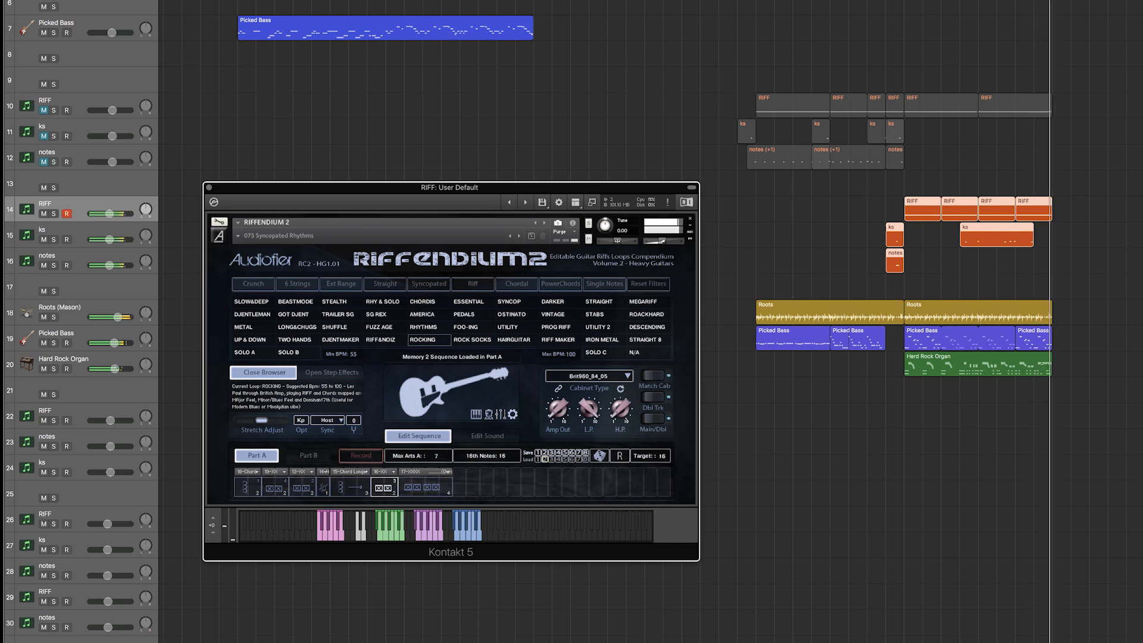
{"action": "key", "text": "space"}
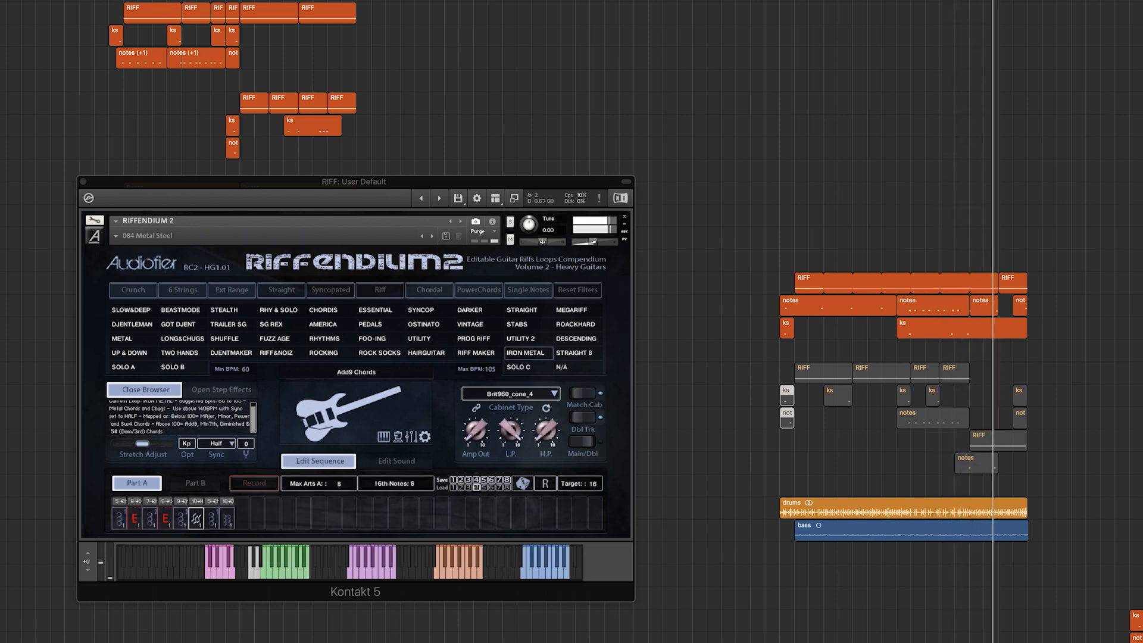
Unmute both muted sets of RIFF and notes tracks above the drums, clear the region selection and stop playback
{"action": "key", "text": "m"}
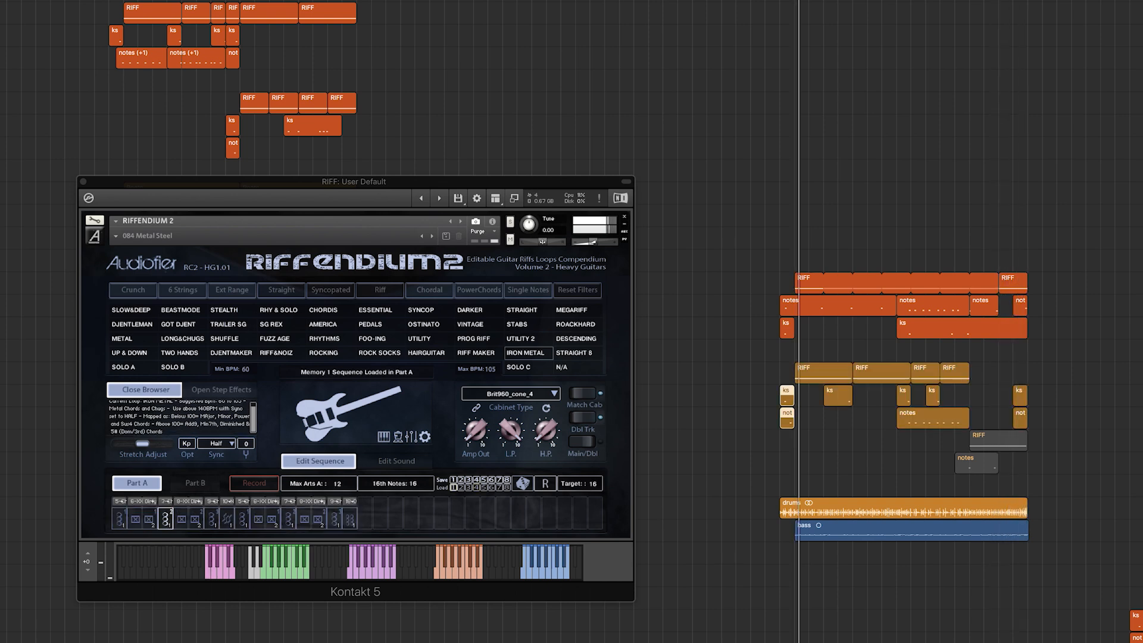
{"action": "key", "text": "m"}
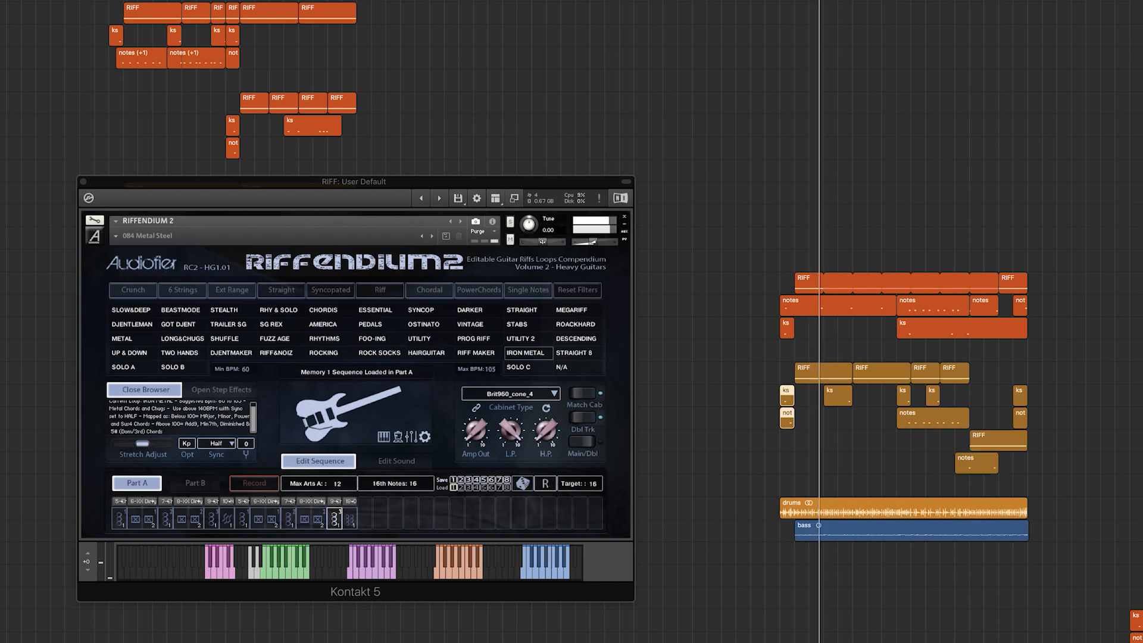
{"action": "key", "text": "alt+shift+d"}
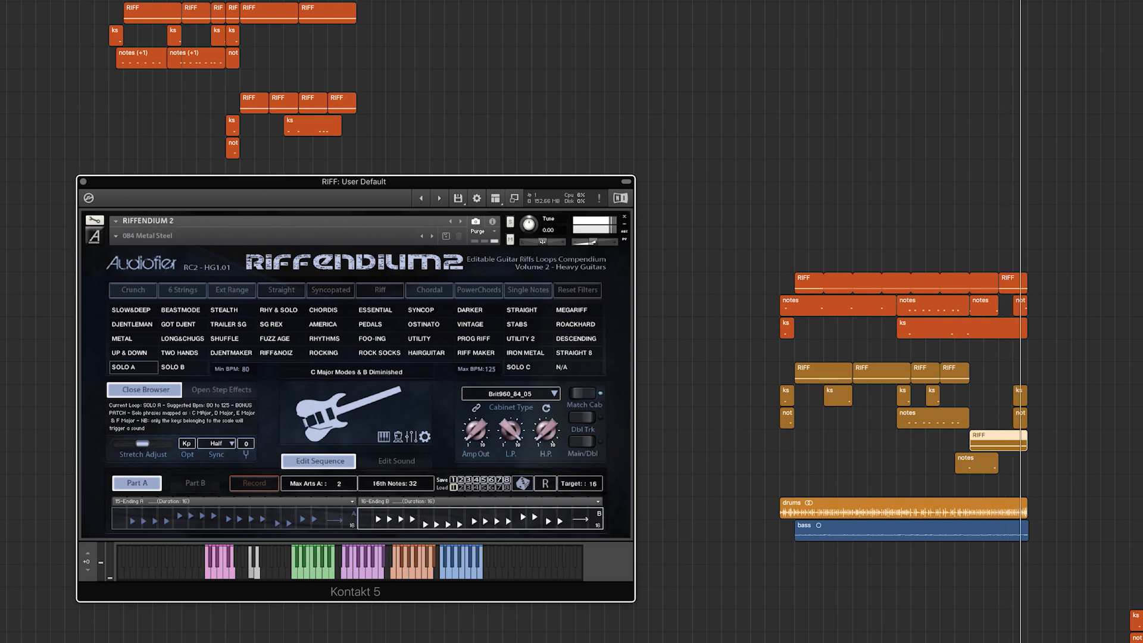
{"action": "key", "text": "space"}
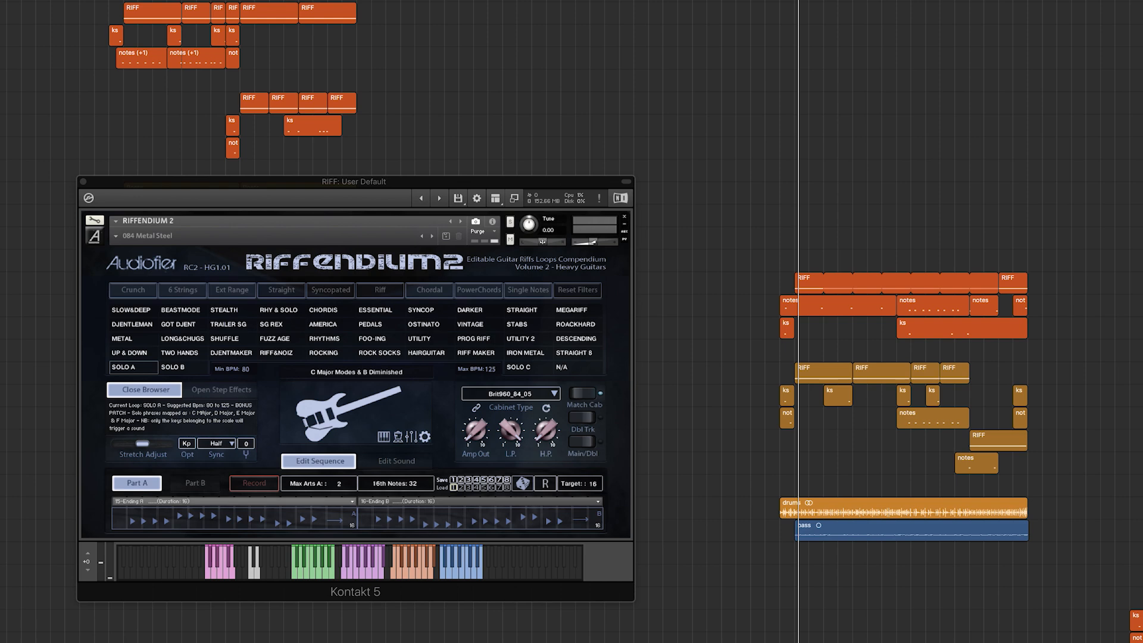
Review the list of solo articulations offered for the first Part A step of the SOLO A loop
{"action": "left_click", "coordinate": [232, 501]}
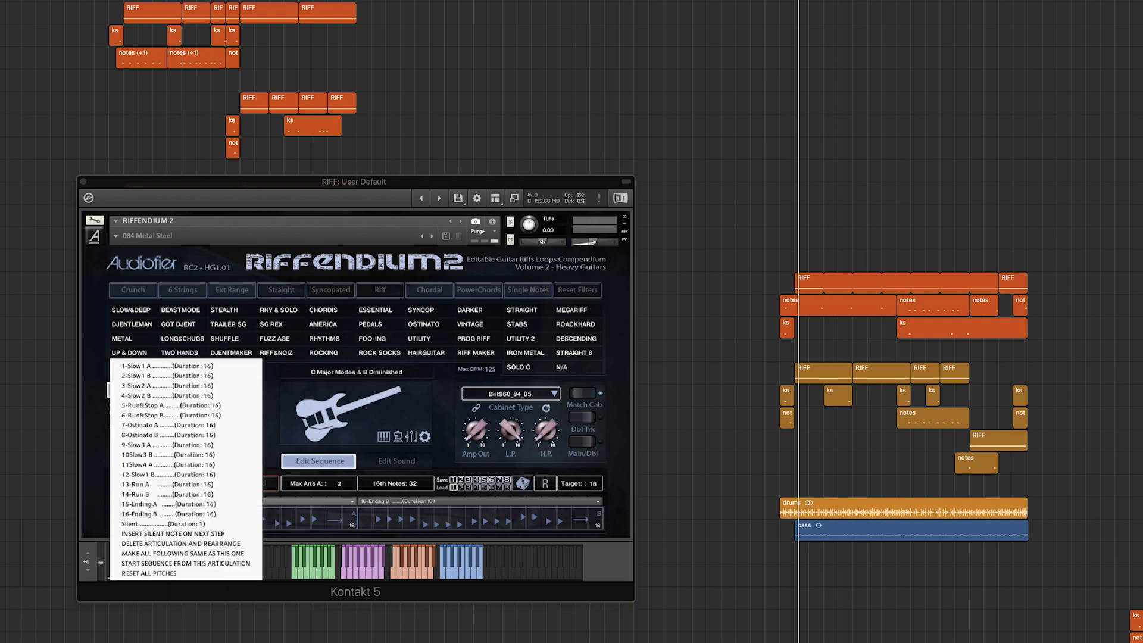
{"action": "key", "text": "Escape"}
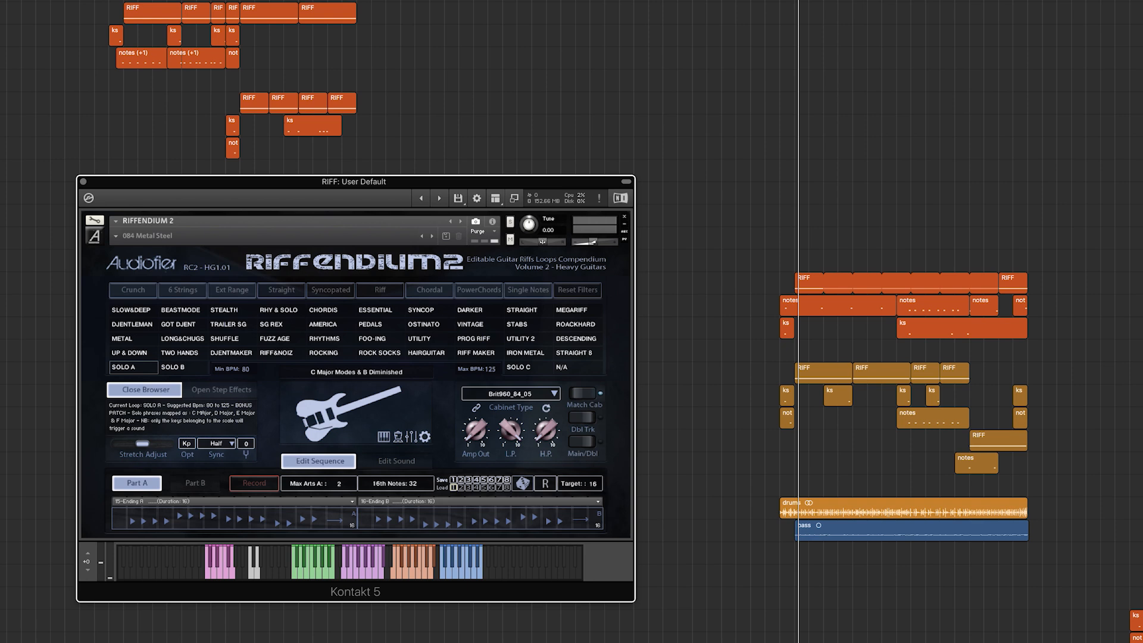
Select the first RIFF region of the unmuted group, assign 7-Ostinato A to SOLO B's first Part A step, and play the section
{"action": "left_click", "coordinate": [824, 374]}
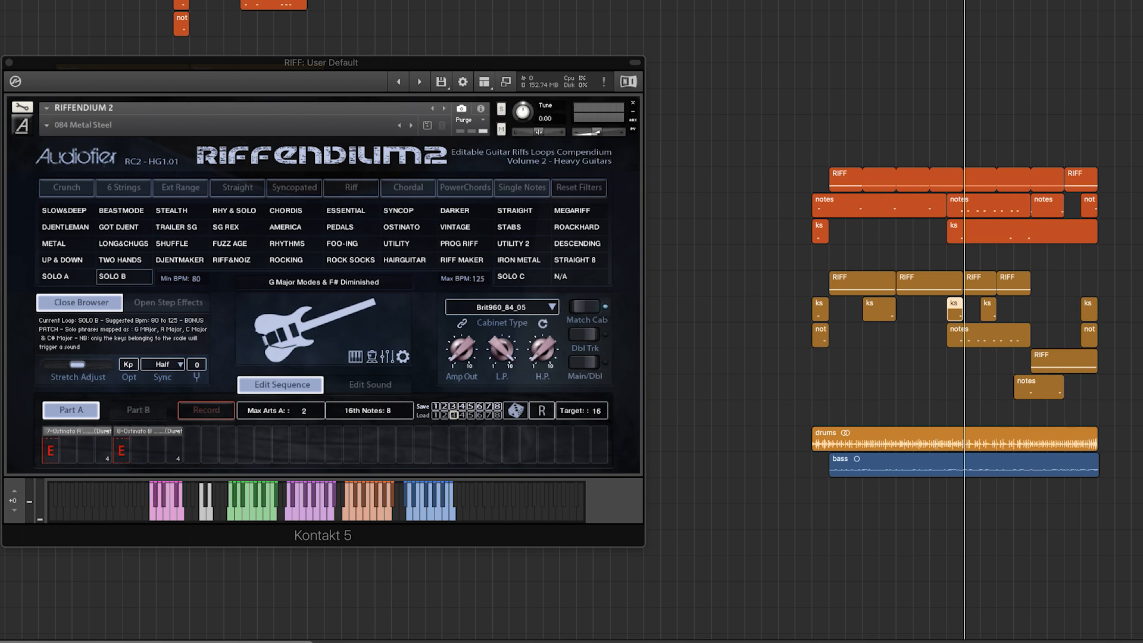
{"action": "left_click", "coordinate": [78, 431]}
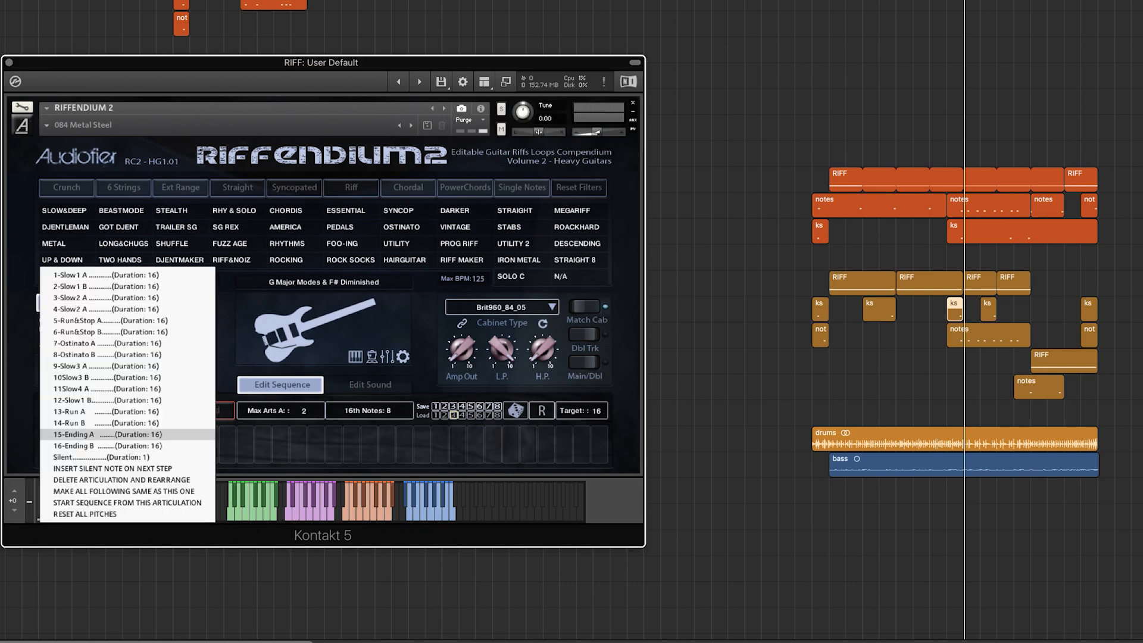
{"action": "left_click", "coordinate": [107, 343]}
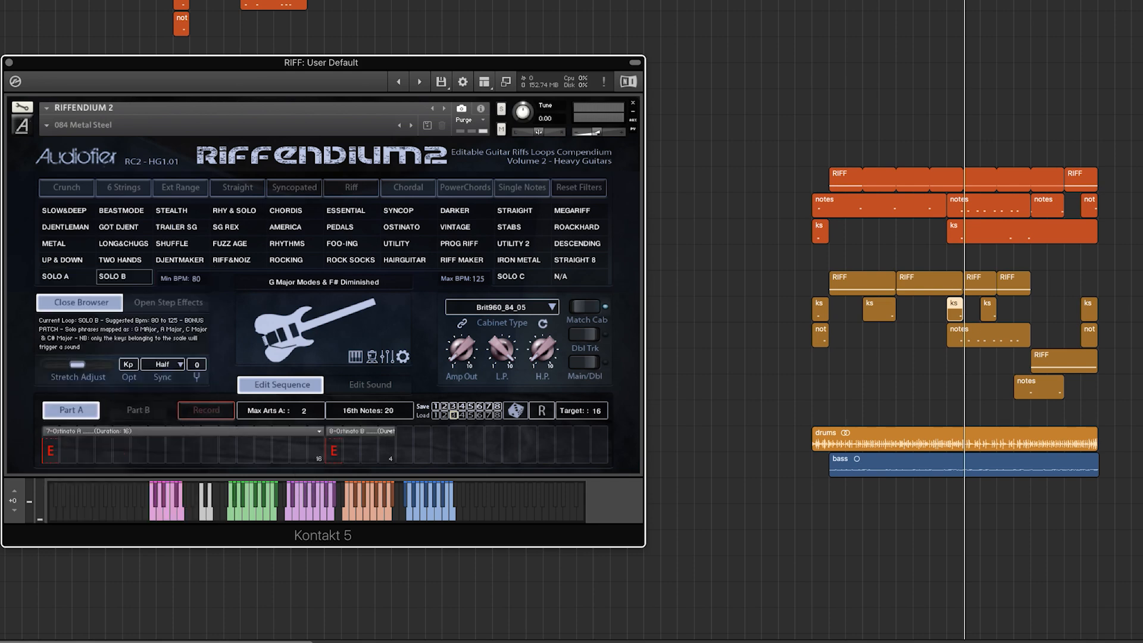
{"action": "key", "text": "space"}
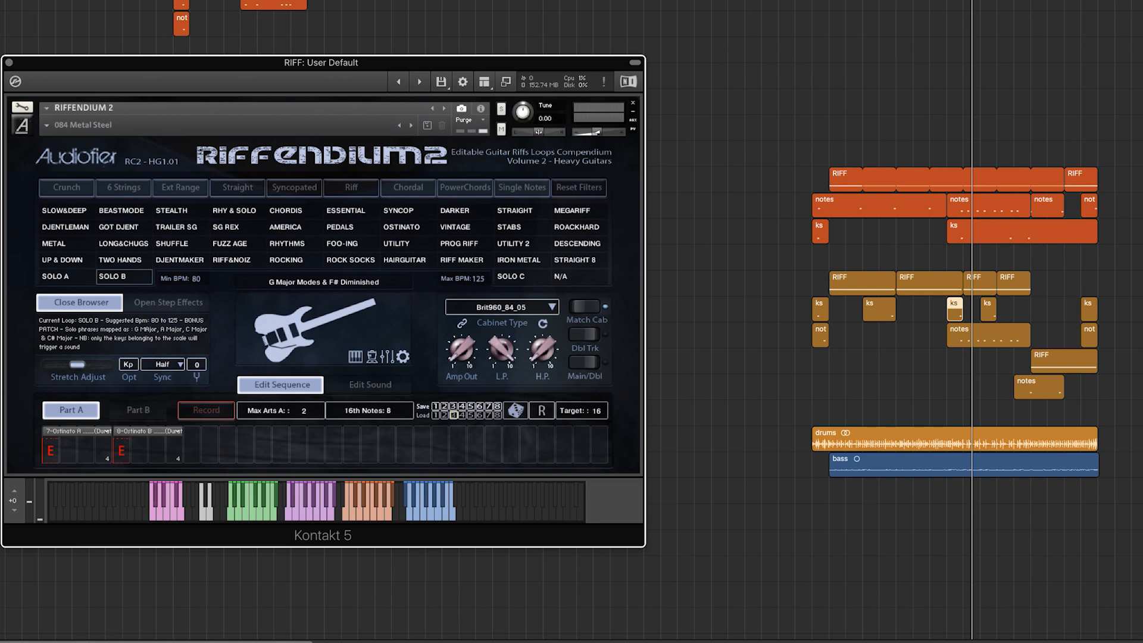
Select the last RIFF regions in the upper row of the lower guitar group above the drums
{"action": "left_click_drag", "start_coordinate": [1075, 286], "coordinate": [985, 285]}
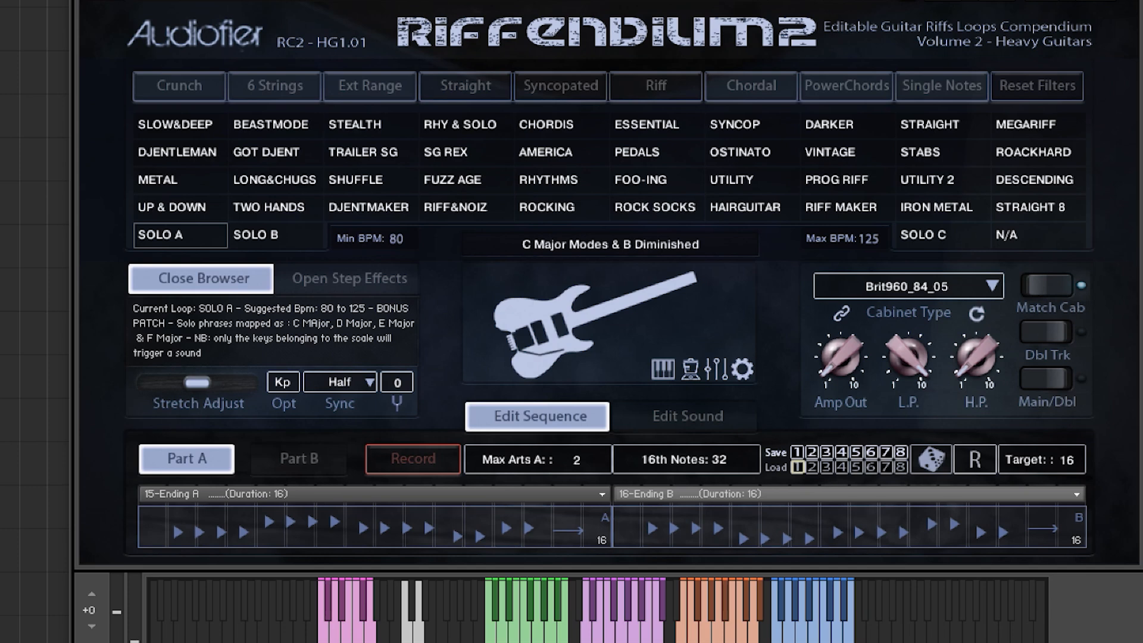
{"action": "left_click", "coordinate": [943, 208]}
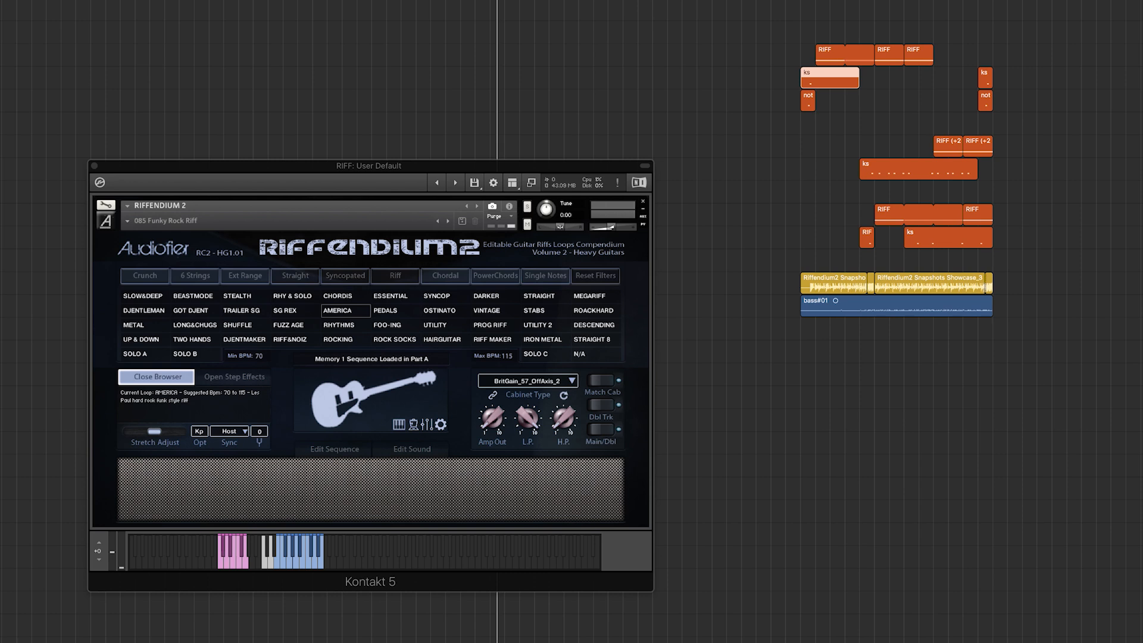
Play the section with the 085 Funky Rock Riff and 115 Strumming patches, showing the sequence editor, and stop
{"action": "key", "text": "space"}
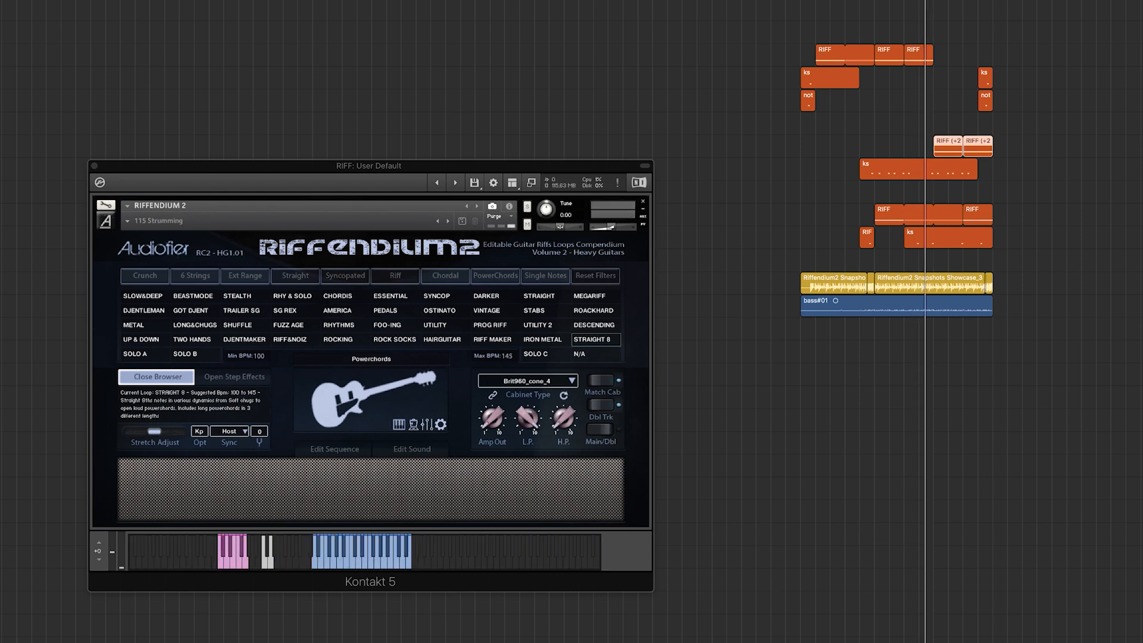
{"action": "left_click", "coordinate": [334, 449]}
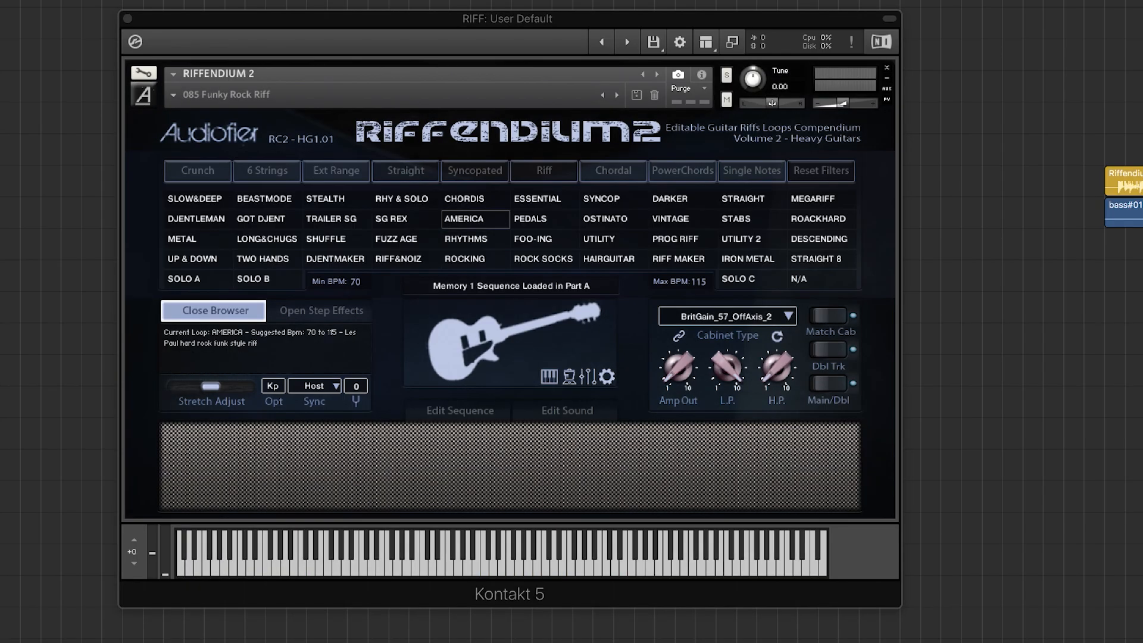
{"action": "key", "text": "space"}
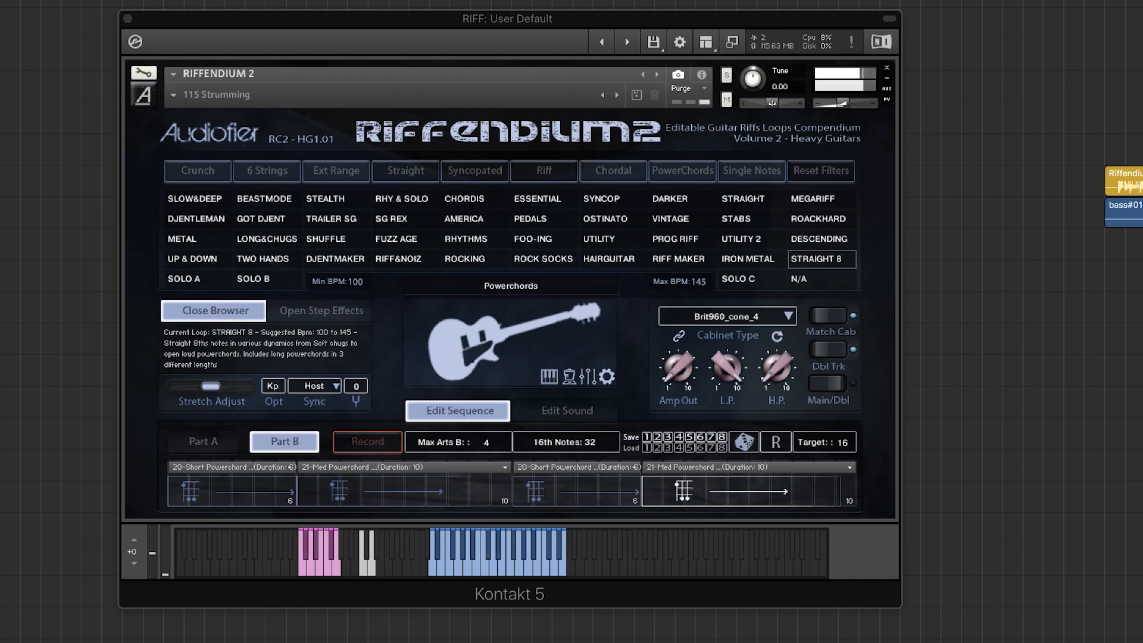
{"action": "key", "text": "space"}
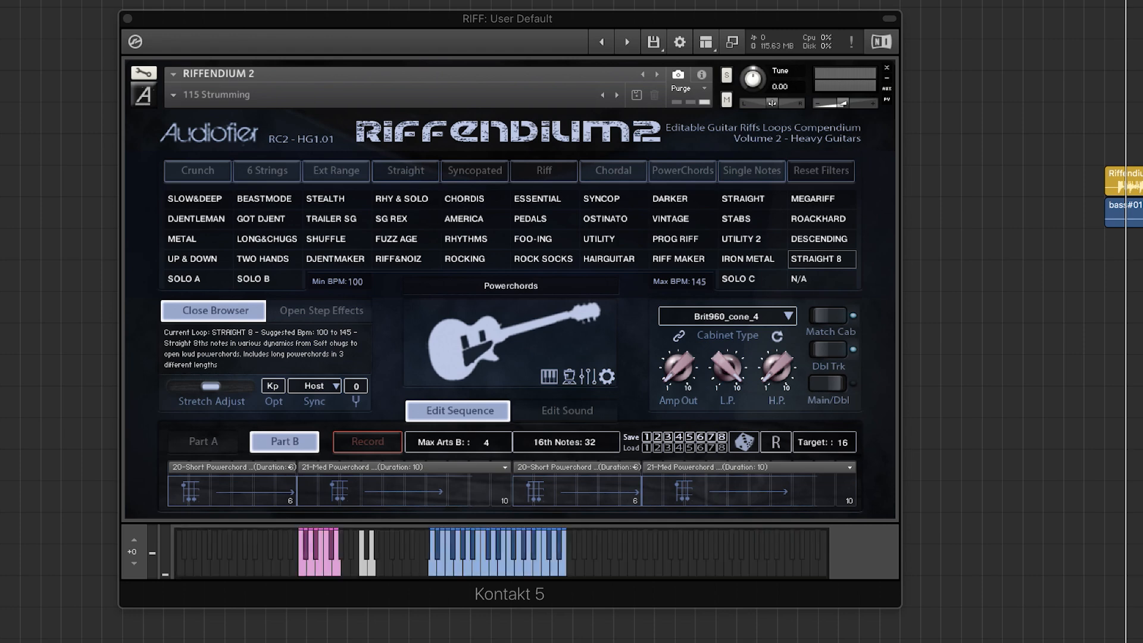
Review the list of articulations offered for the second Part B step of the STRAIGHT 8 loop
{"action": "left_click", "coordinate": [405, 467]}
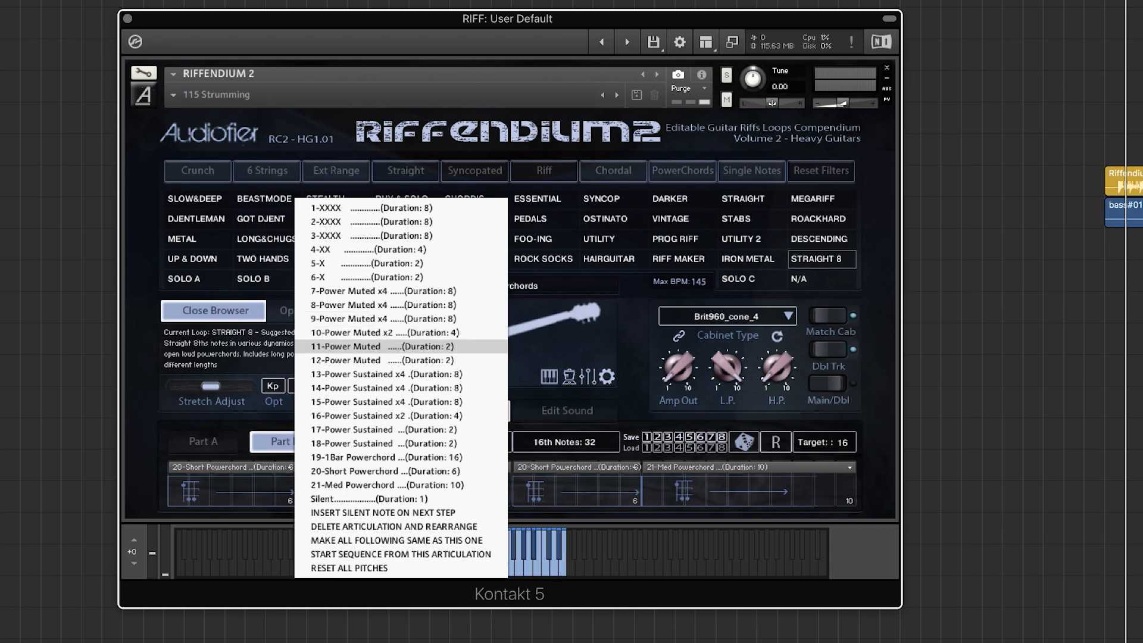
{"action": "key", "text": "Escape"}
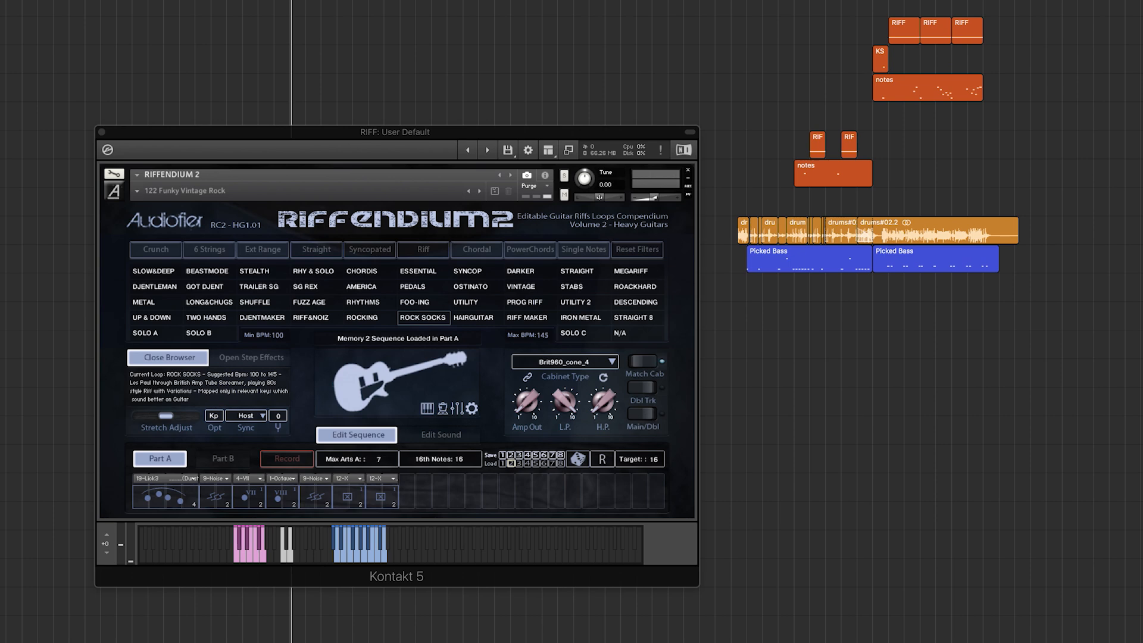
Move the instrument window clear of the regions and show the sequence editor of the 120 Djent Sliced Stabs patch
{"action": "left_click_drag", "start_coordinate": [395, 132], "coordinate": [293, 140]}
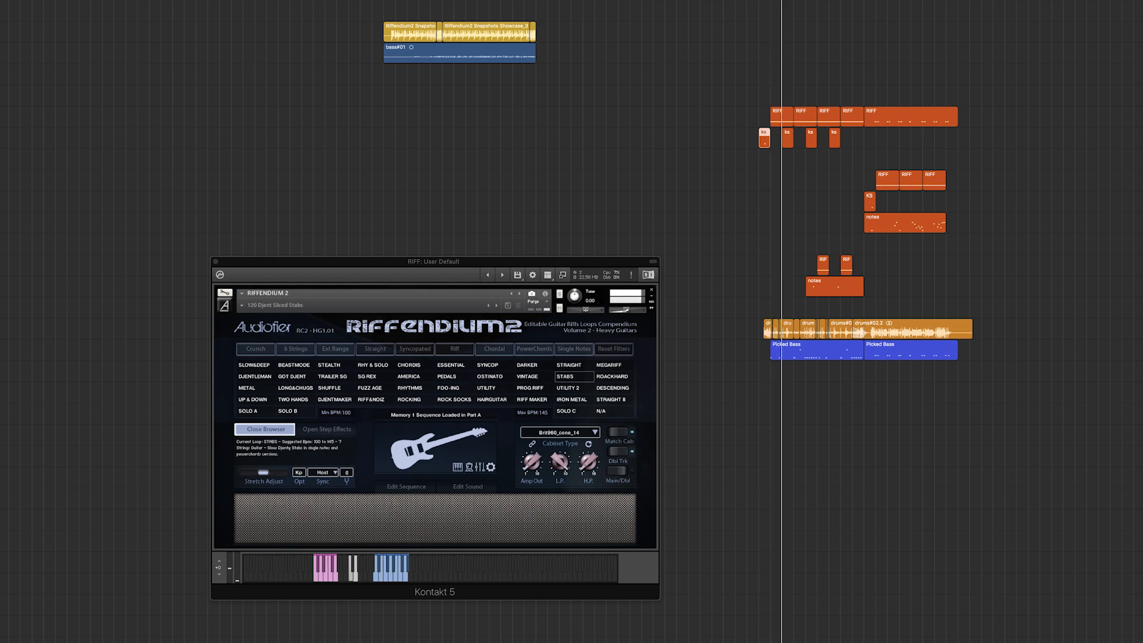
{"action": "left_click", "coordinate": [406, 487]}
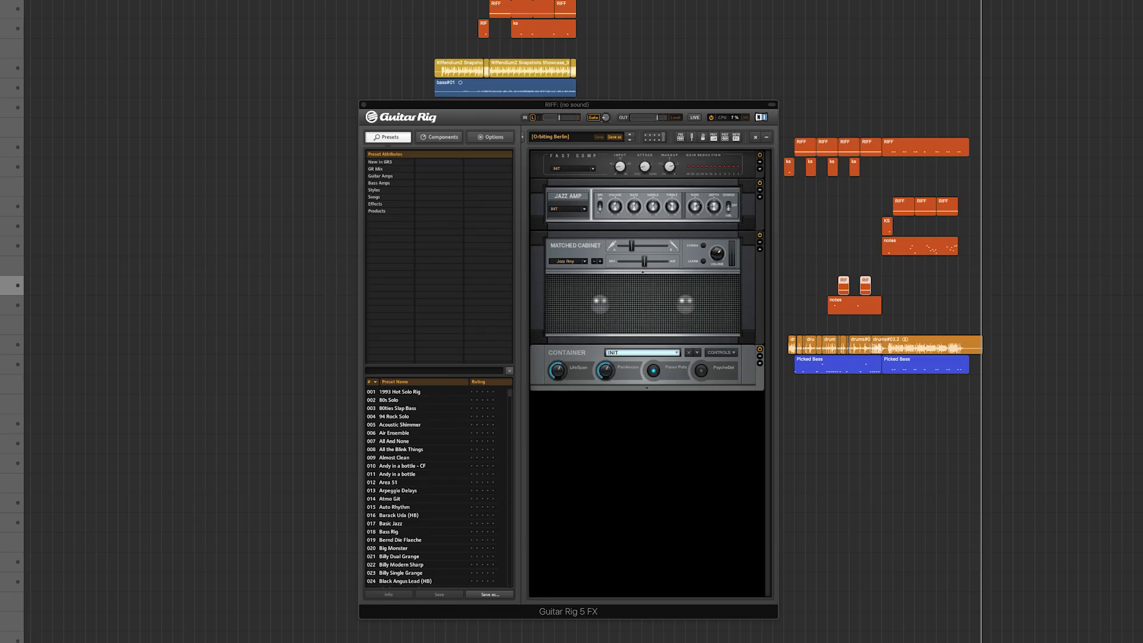
Move the Guitar Rig window clear of the regions, select the guitar group just above the drums and play the section
{"action": "left_click_drag", "start_coordinate": [567, 105], "coordinate": [438, 110]}
{"action": "left_click_drag", "start_coordinate": [789, 279], "coordinate": [910, 313]}
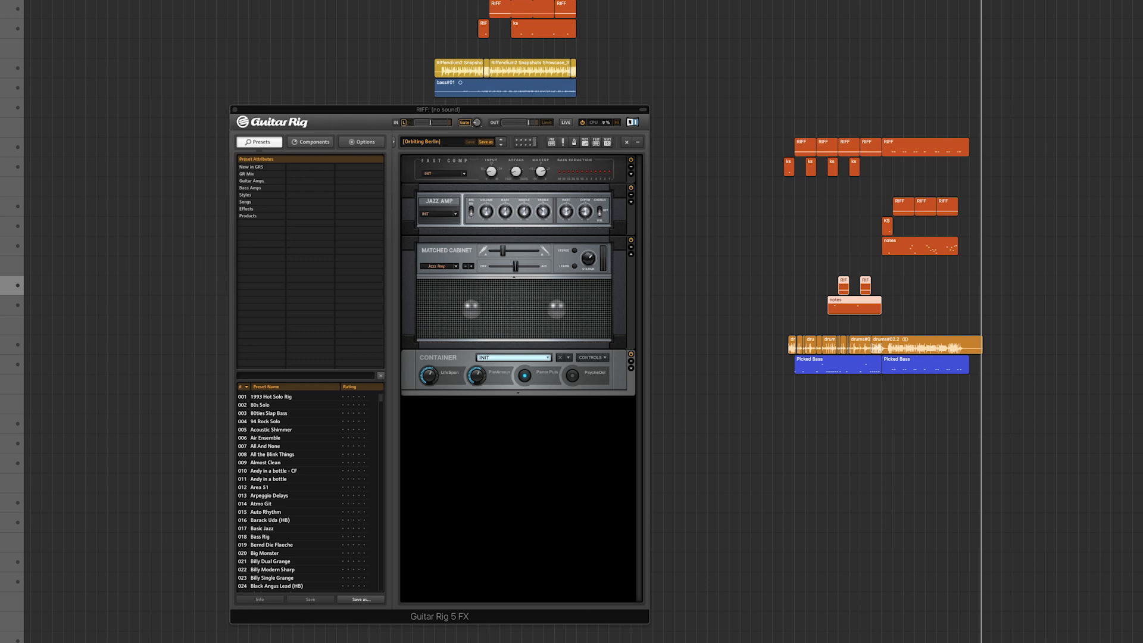
{"action": "key", "text": "space"}
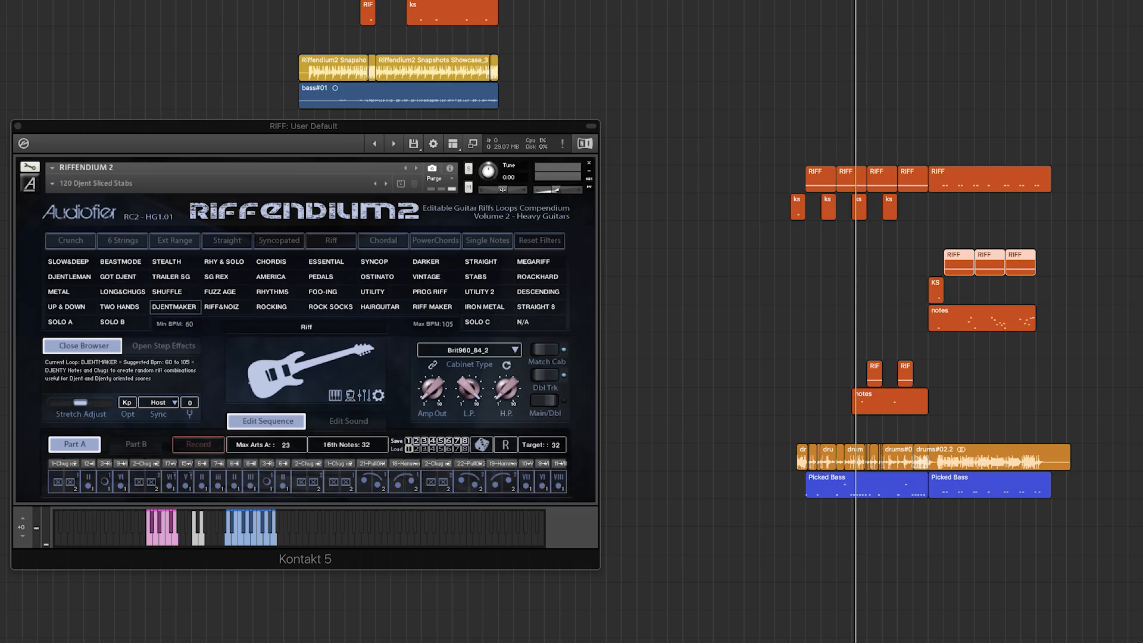
Select the upper RIFF and ks regions, then the RIFF, KS and notes group below them, and stop playback
{"action": "left_click_drag", "start_coordinate": [729, 130], "coordinate": [1053, 221]}
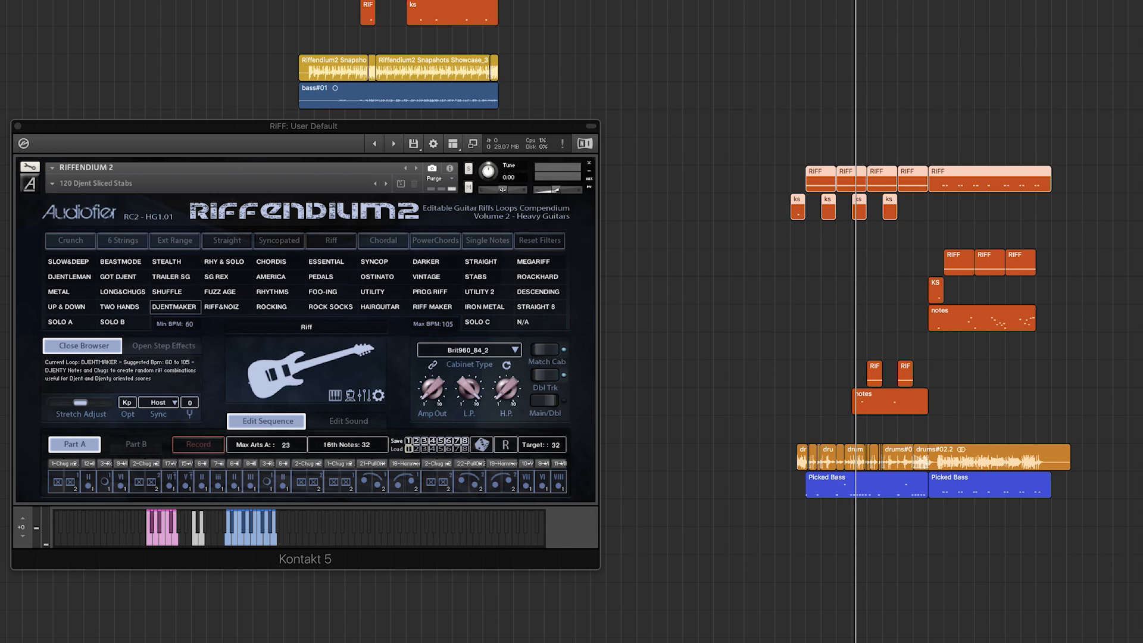
{"action": "left_click_drag", "start_coordinate": [907, 238], "coordinate": [1120, 320]}
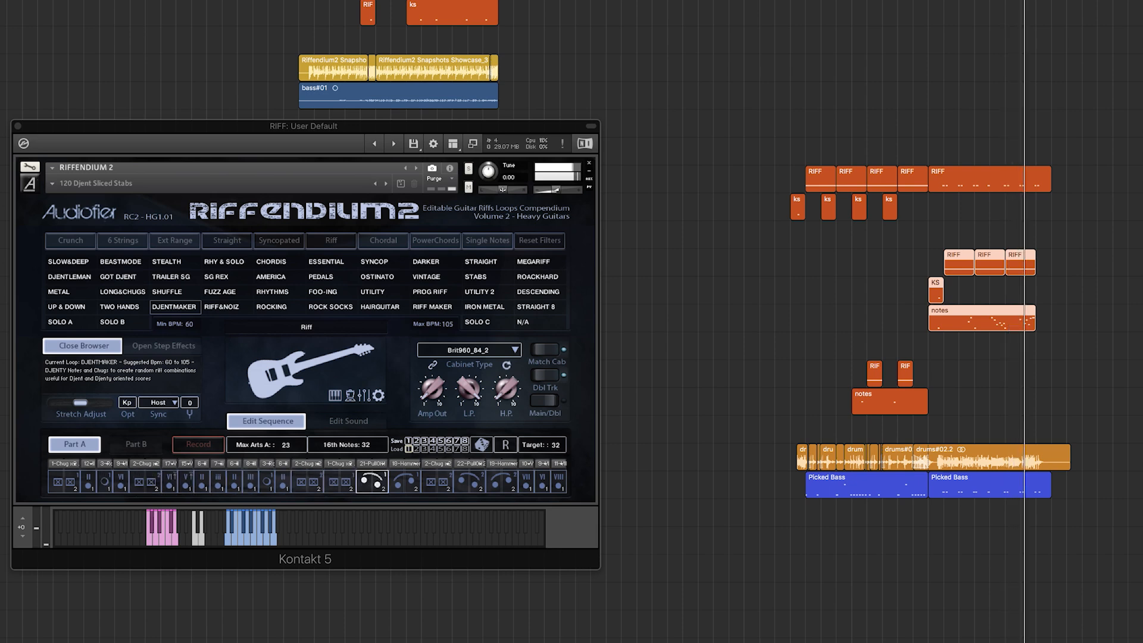
{"action": "key", "text": "space"}
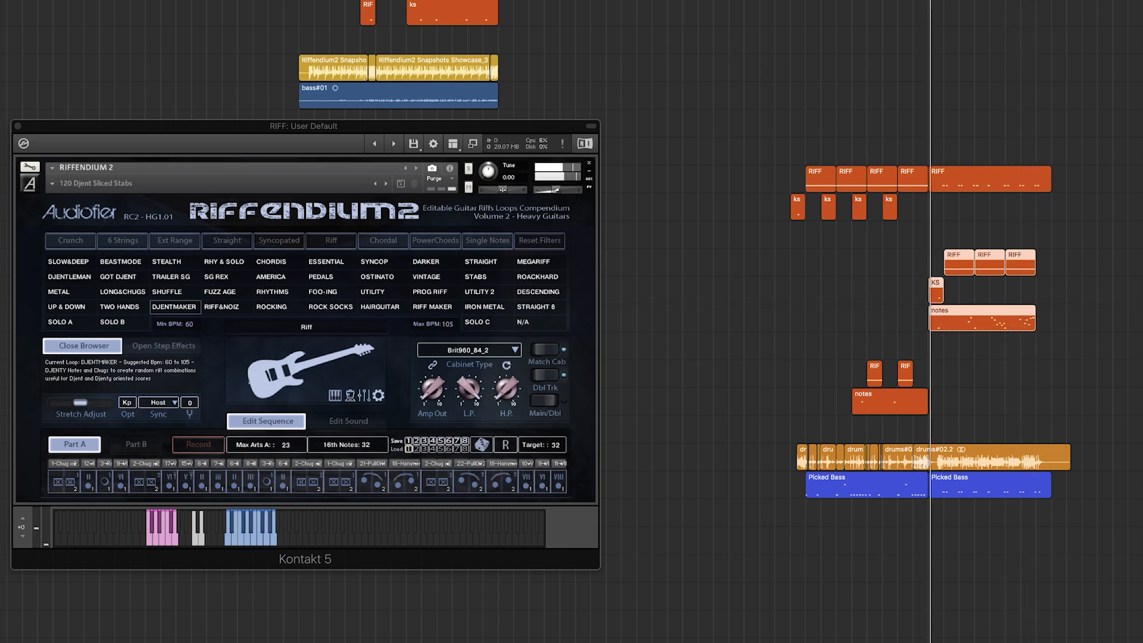
{"action": "key", "text": "super+Left"}
{"action": "key", "text": "super+Left"}
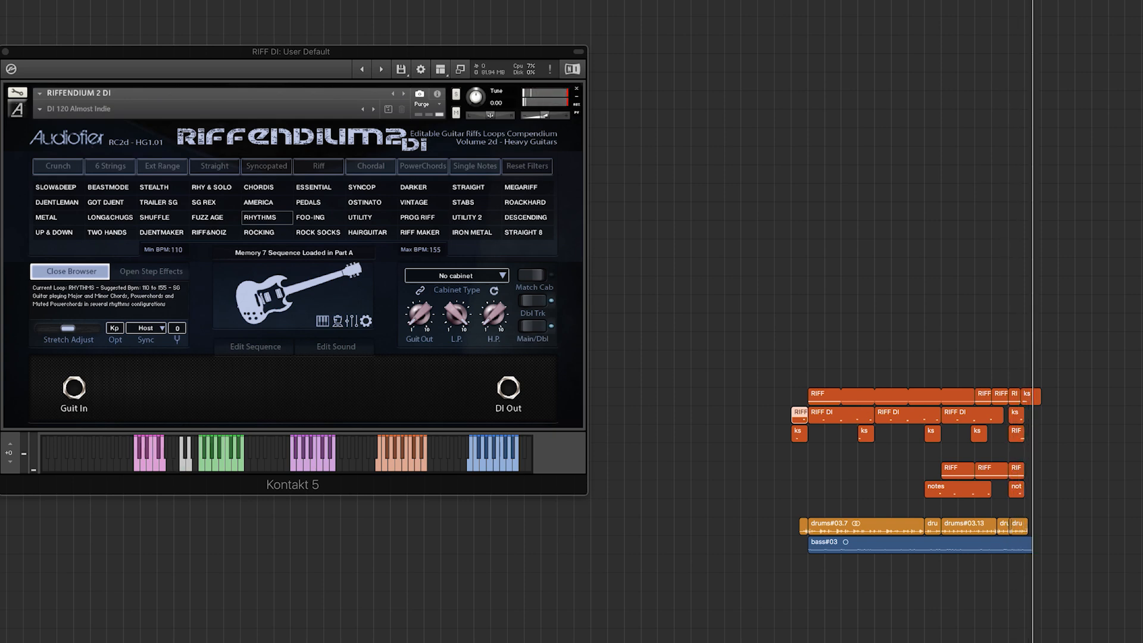
Show the TH-U Slate amp simulator on the RIFF DI track and move its window clear of the RIFF DI regions
{"action": "left_click_drag", "start_coordinate": [291, 51], "coordinate": [424, 94]}
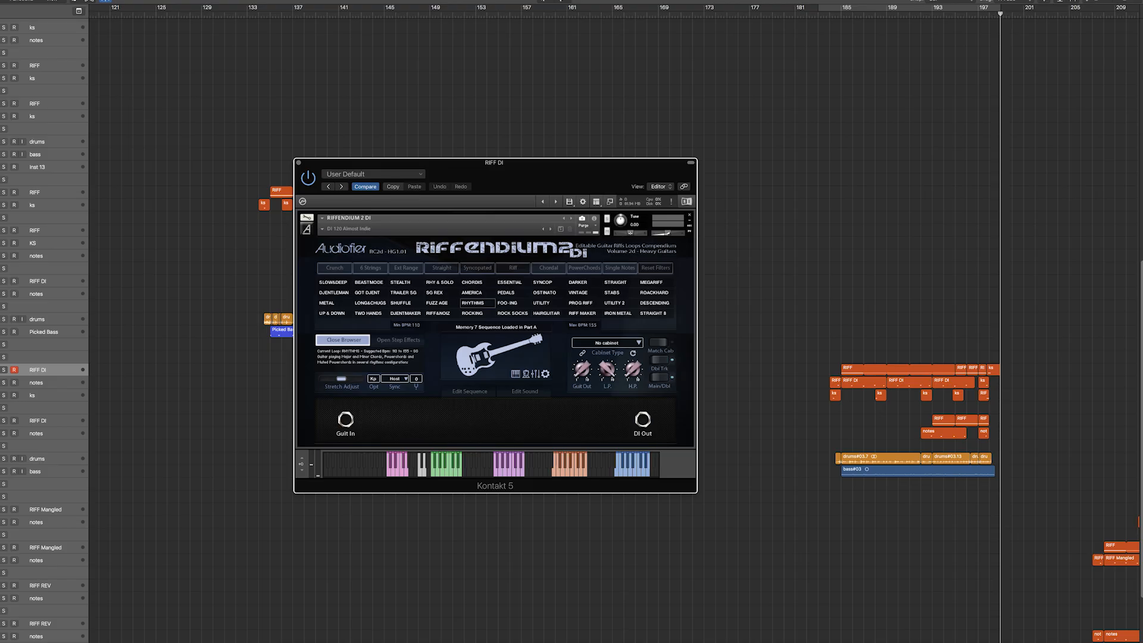
{"action": "left_click_drag", "start_coordinate": [299, 1], "coordinate": [620, 180]}
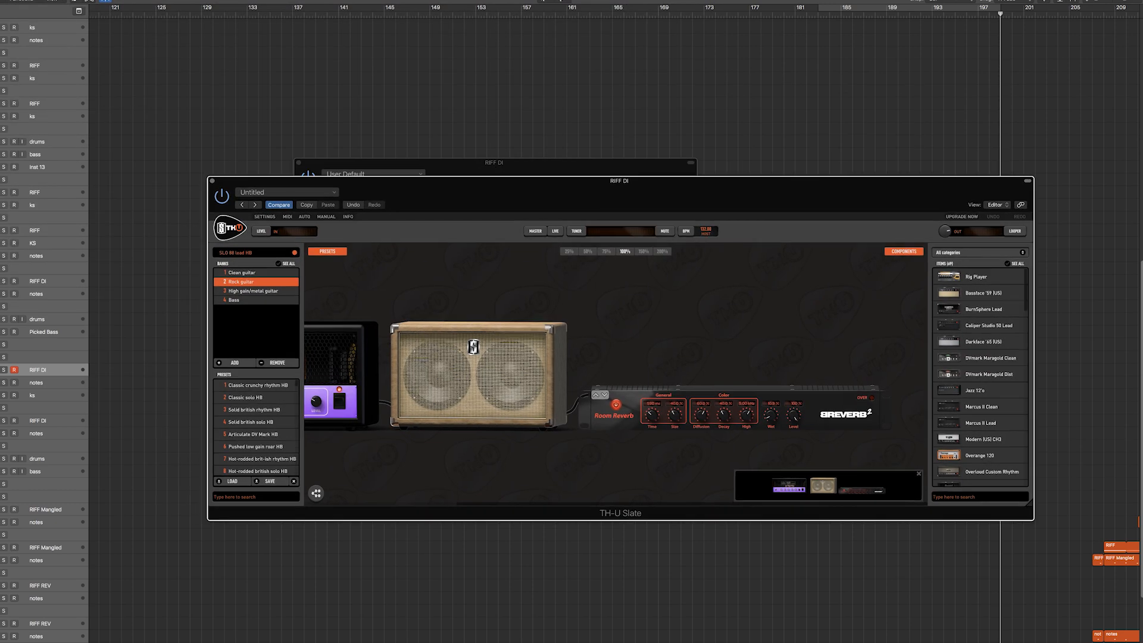
{"action": "left_click_drag", "start_coordinate": [619, 180], "coordinate": [431, 8]}
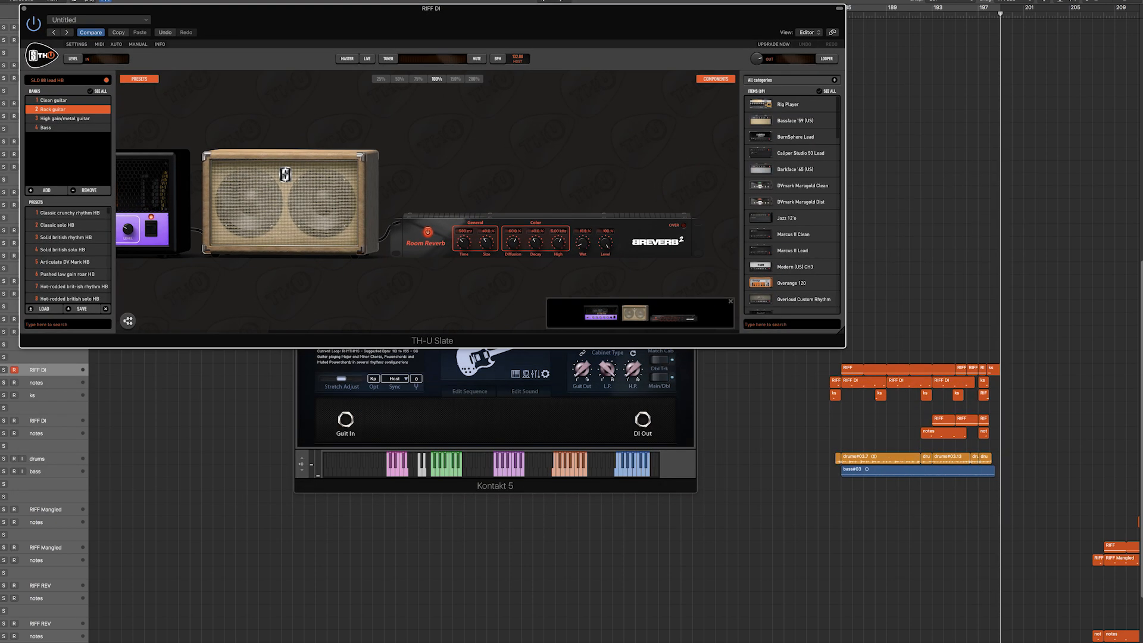
Select the opening regions of the first RIFF DI group and play from the selection
{"action": "left_click_drag", "start_coordinate": [819, 408], "coordinate": [872, 366]}
{"action": "key", "text": "shift+space"}
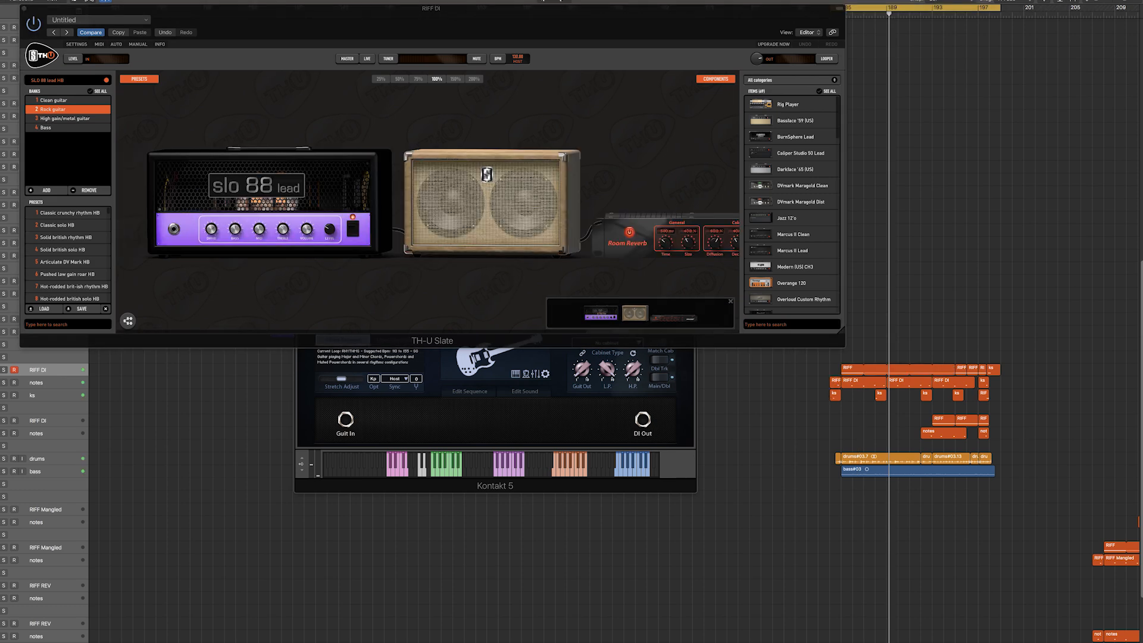
Select the second RIFF DI group's regions and track, and randomize the MEGARIFF loop's Part A sequence
{"action": "left_click_drag", "start_coordinate": [1027, 413], "coordinate": [936, 438]}
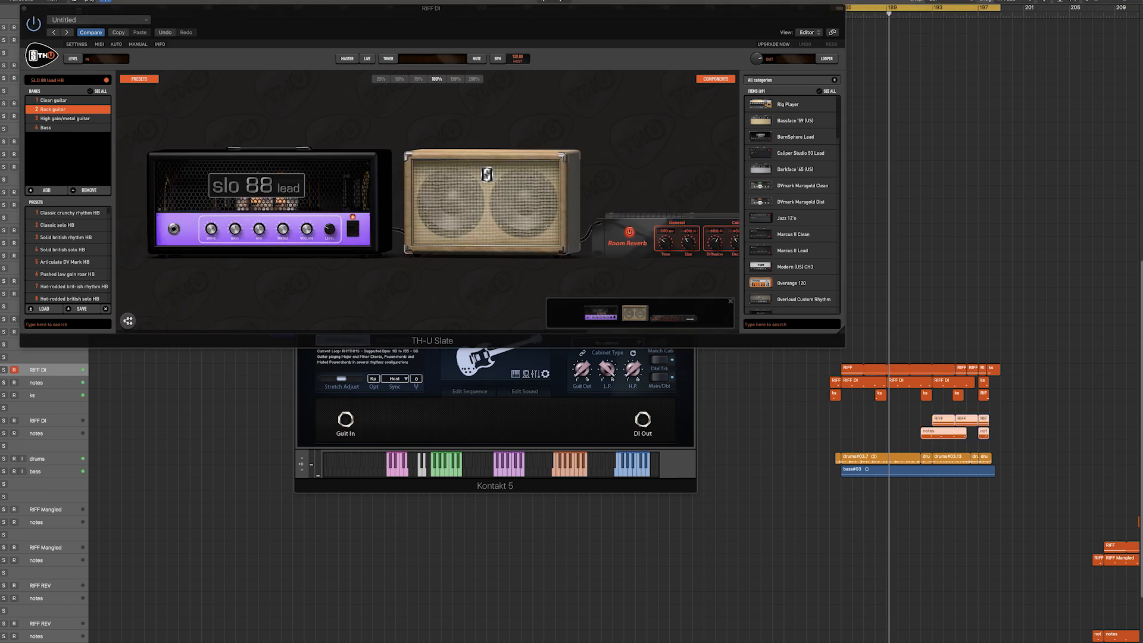
{"action": "left_click", "coordinate": [50, 421]}
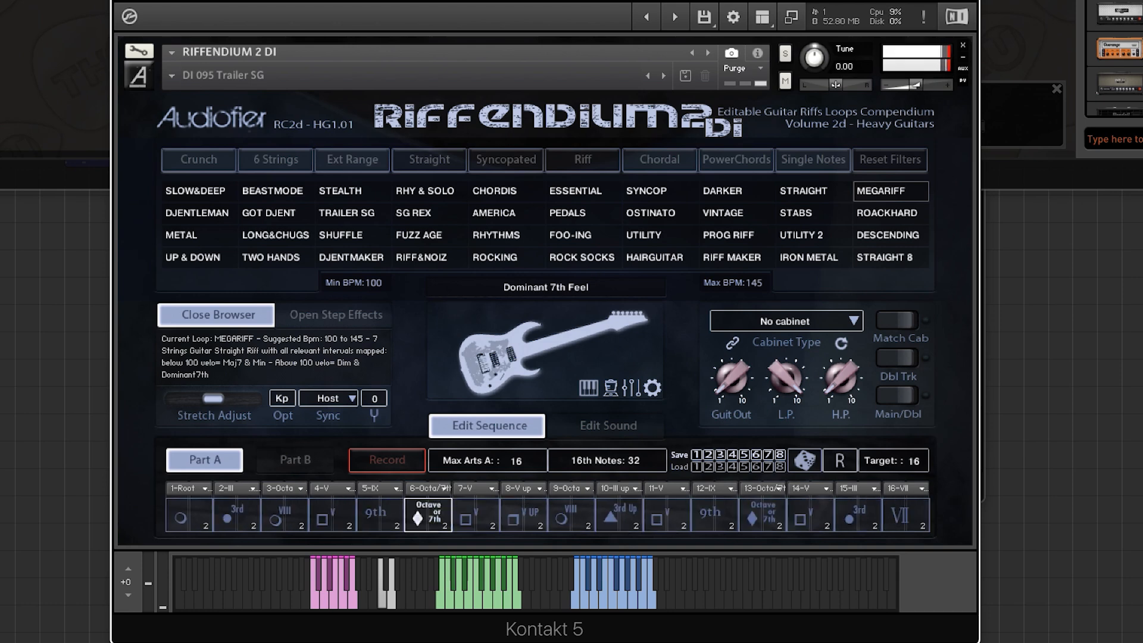
{"action": "left_click", "coordinate": [805, 461]}
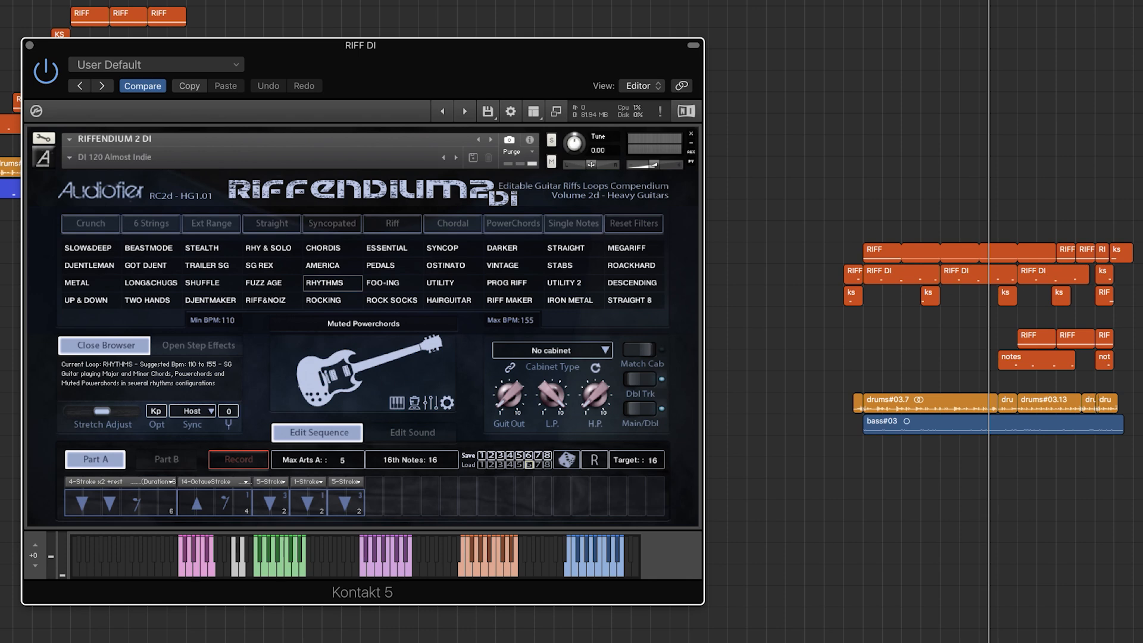
Select the first ks region of the RIFF DI group, play from it with the DI 120 Almost Indie patch, and stop
{"action": "left_click", "coordinate": [853, 296]}
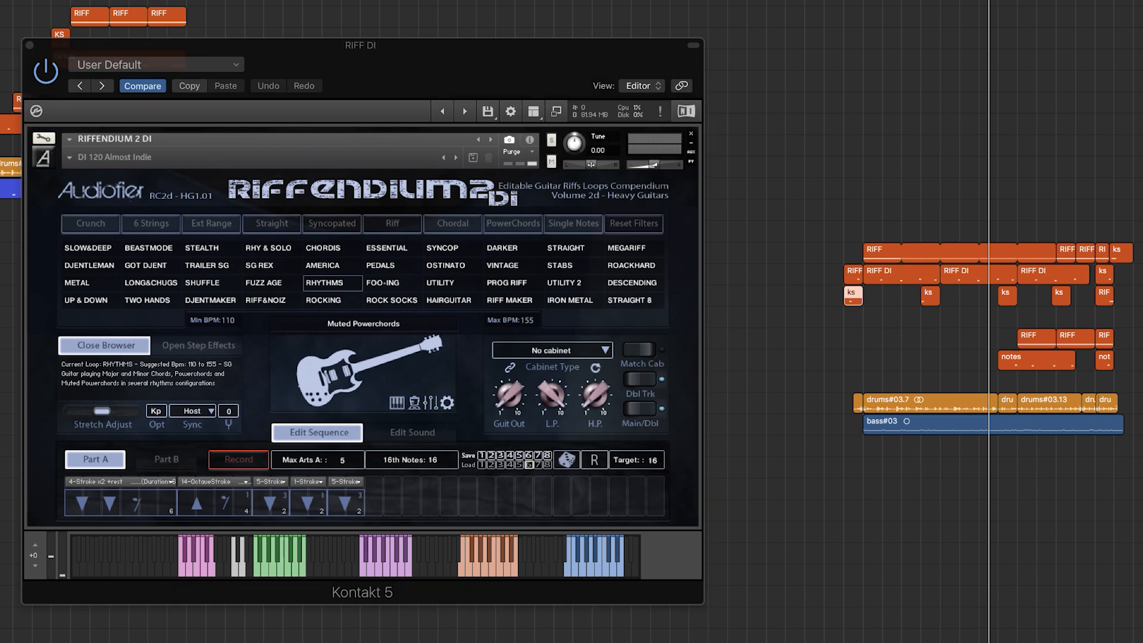
{"action": "key", "text": "shift+space"}
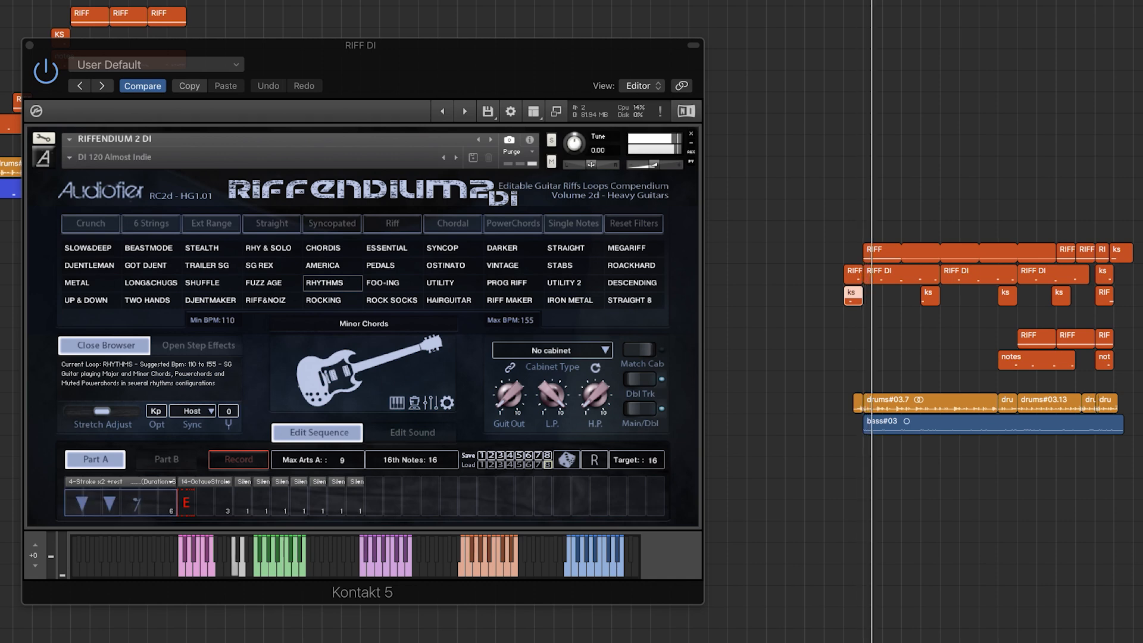
{"action": "key", "text": "space"}
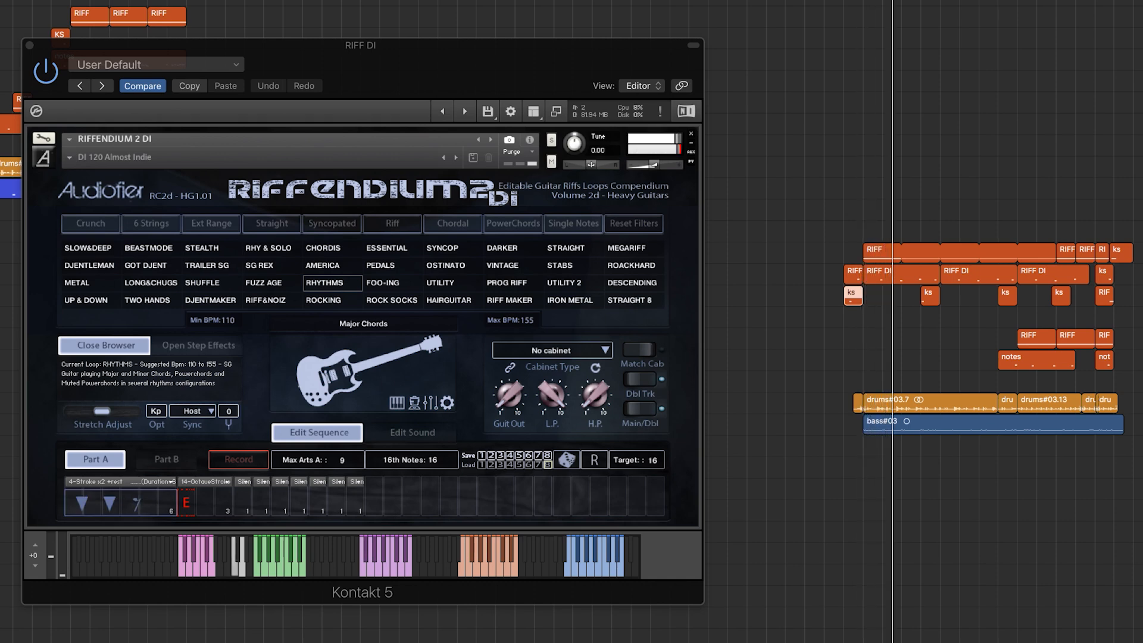
Review the 02 Mangled snapshots available for the instrument using the Fast Organed Tapping patch
{"action": "scroll", "coordinate": [921, 294], "scroll_direction": "down", "scroll_amount": 5}
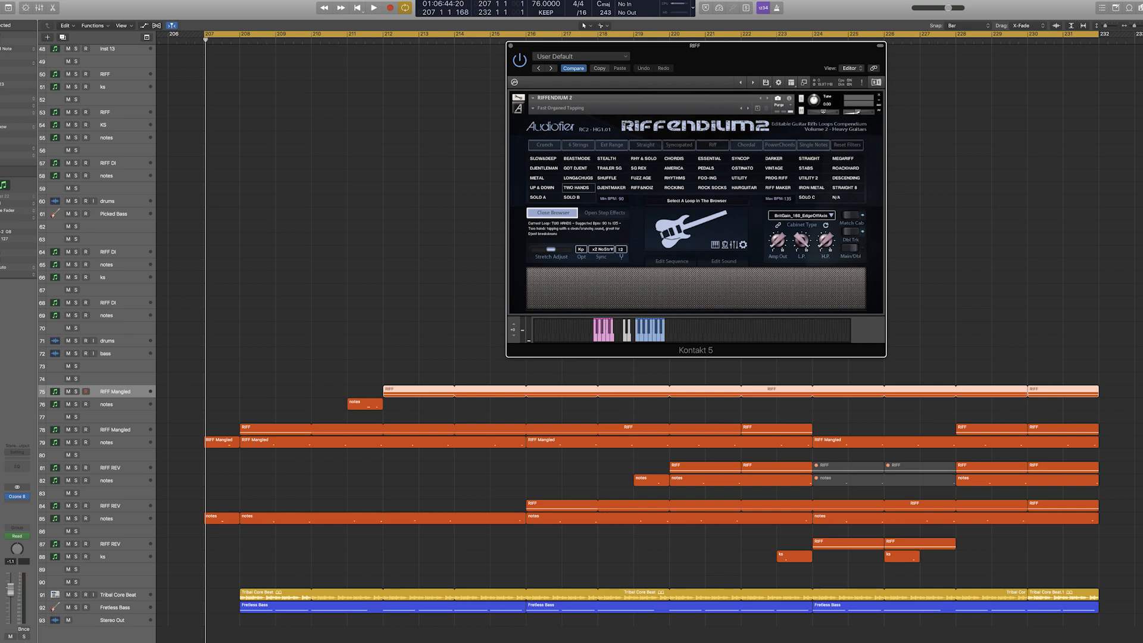
{"action": "left_click", "coordinate": [533, 108]}
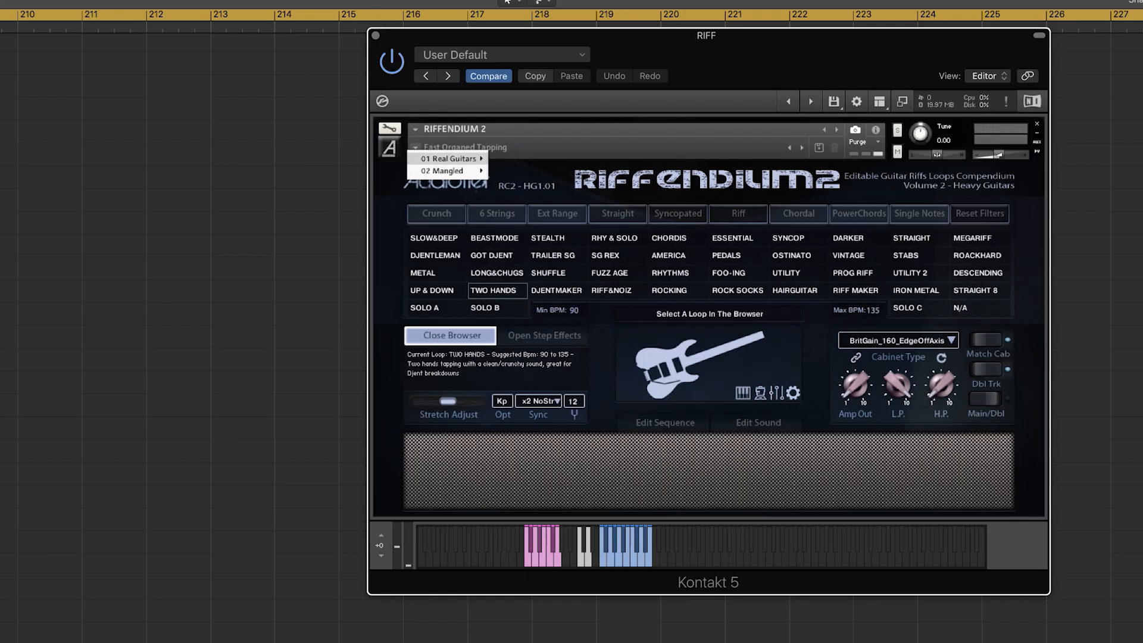
{"action": "mouse_move", "coordinate": [550, 114]}
{"action": "mouse_move", "coordinate": [444, 171]}
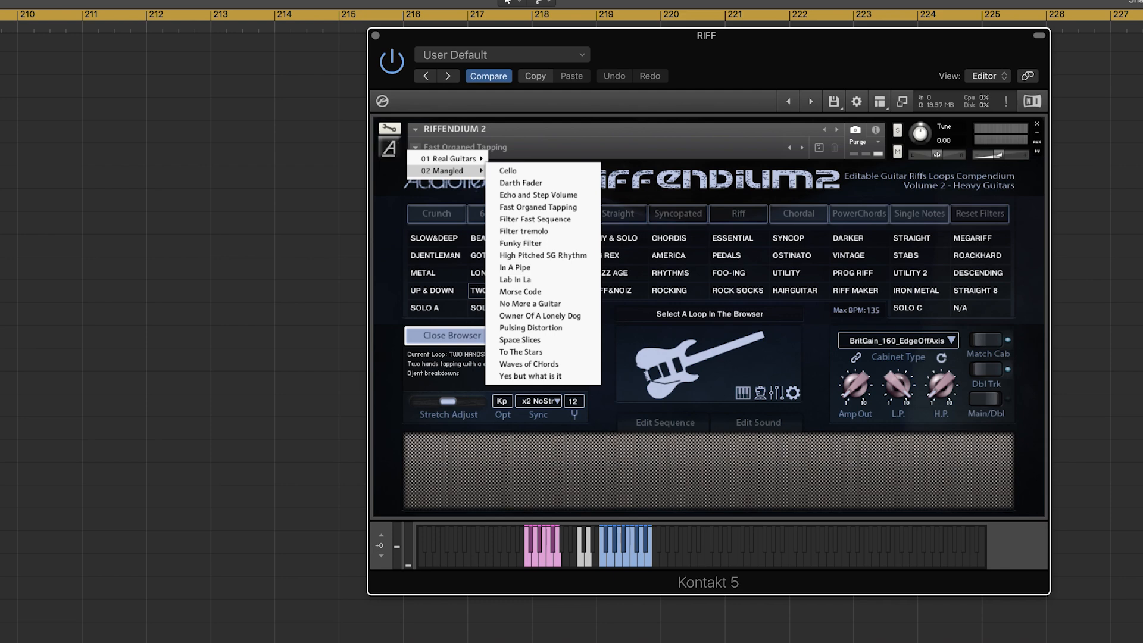
{"action": "key", "text": "Escape"}
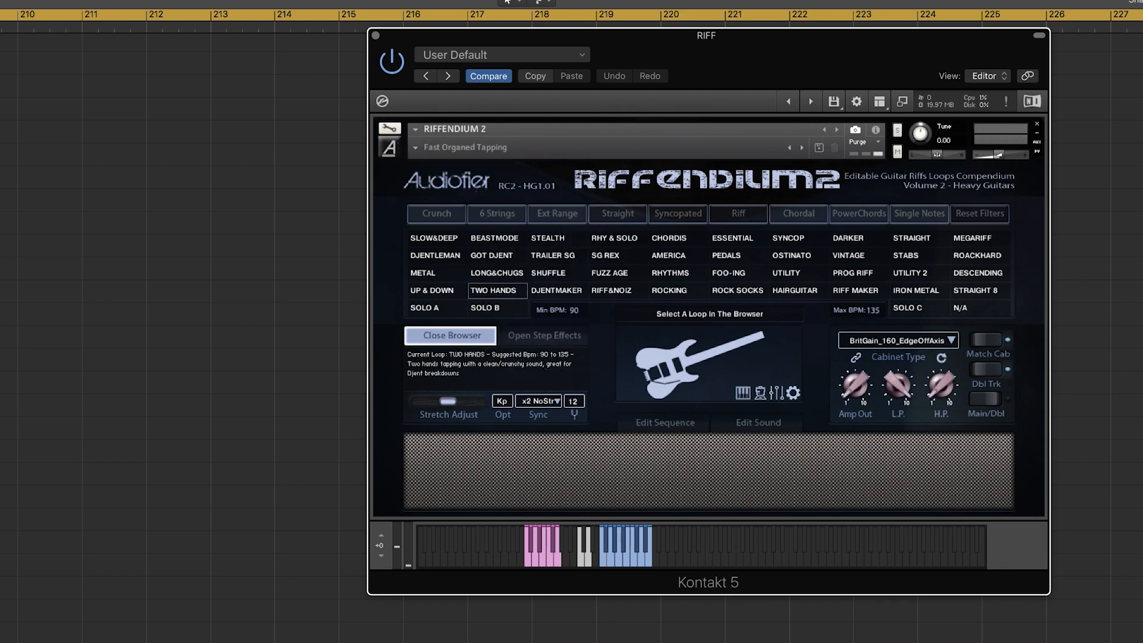
Inspect the step effects and Convolver settings of the Fast Organed Tapping patch, return to the loop browser and close the instrument
{"action": "left_click", "coordinate": [544, 336]}
{"action": "left_click", "coordinate": [760, 393]}
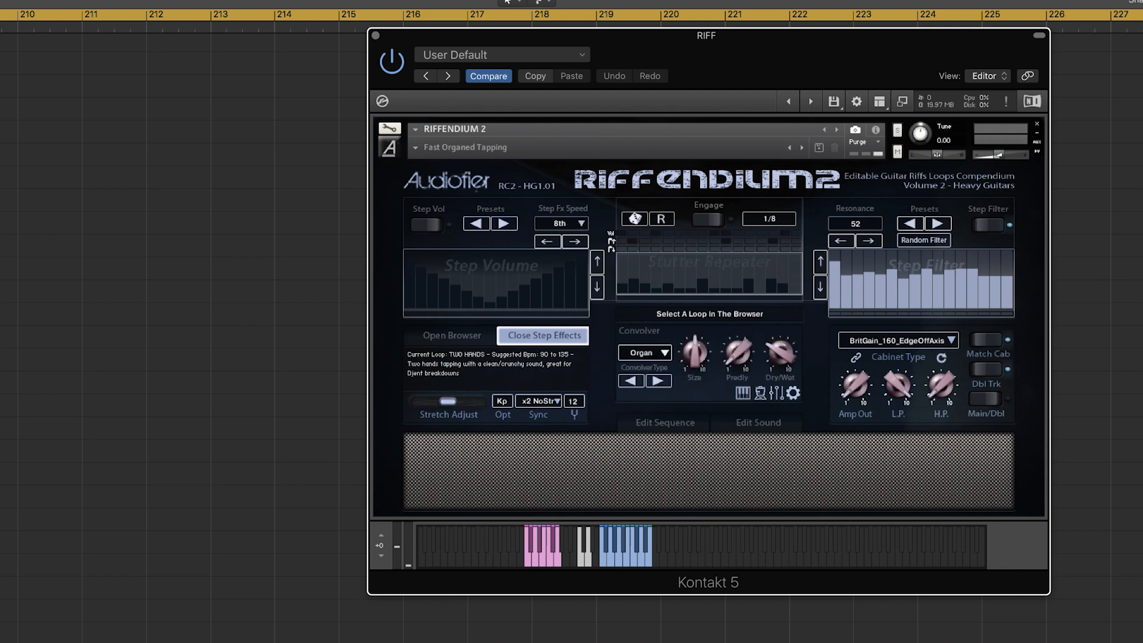
{"action": "left_click", "coordinate": [452, 335]}
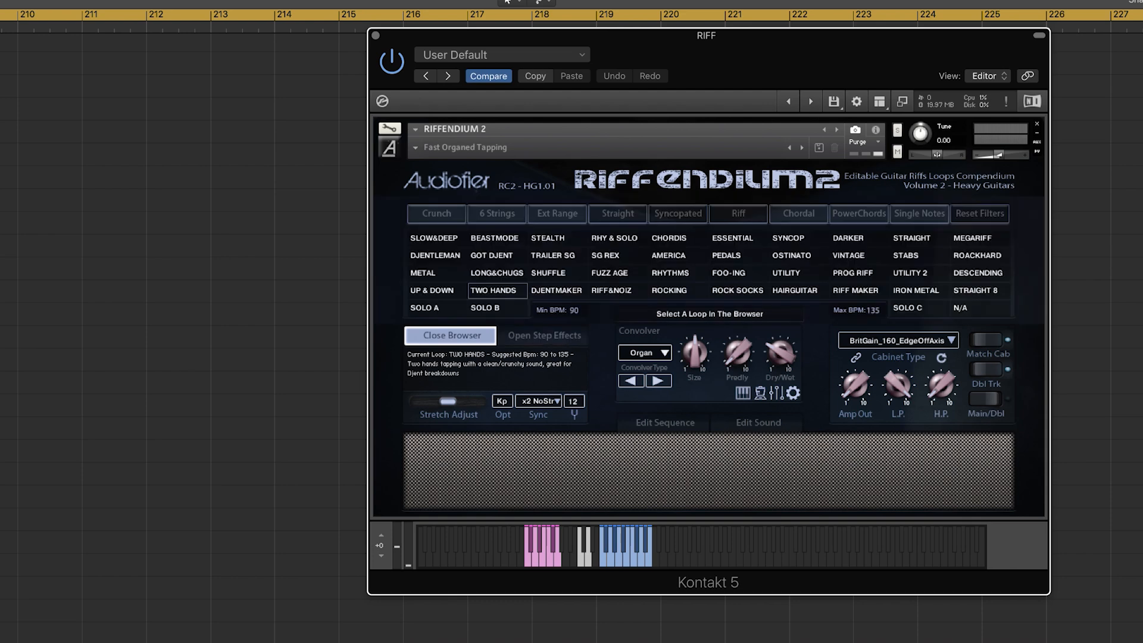
{"action": "left_click", "coordinate": [376, 36]}
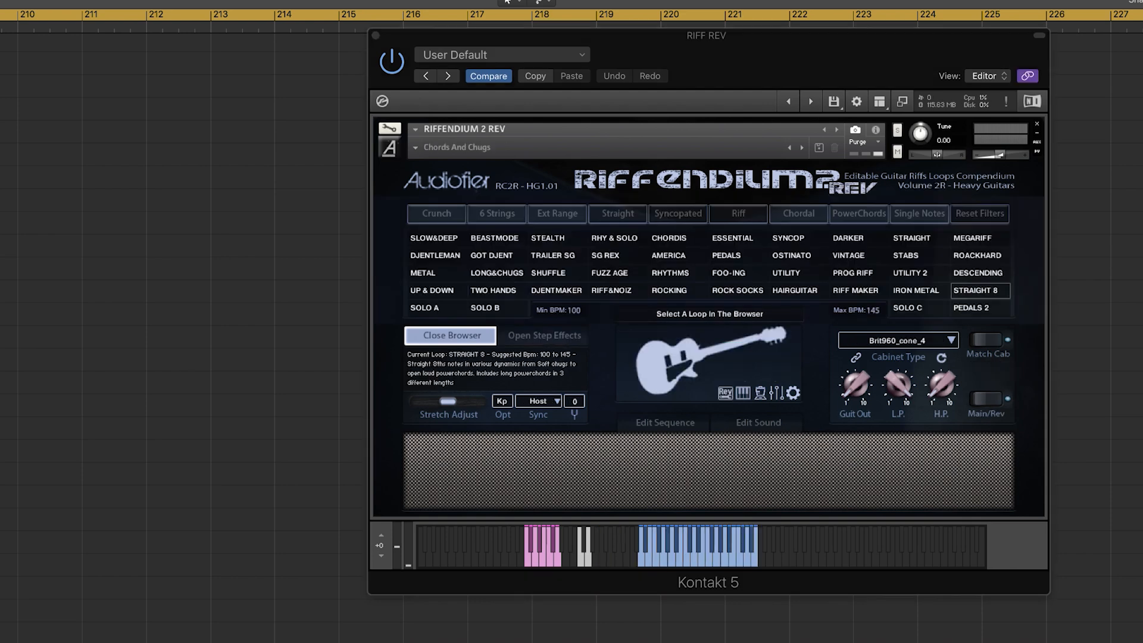
Show the sequence of the reversed Chords And Chugs patch, then switch tracks and zoom out over the mangled arrangement
{"action": "left_click", "coordinate": [666, 423]}
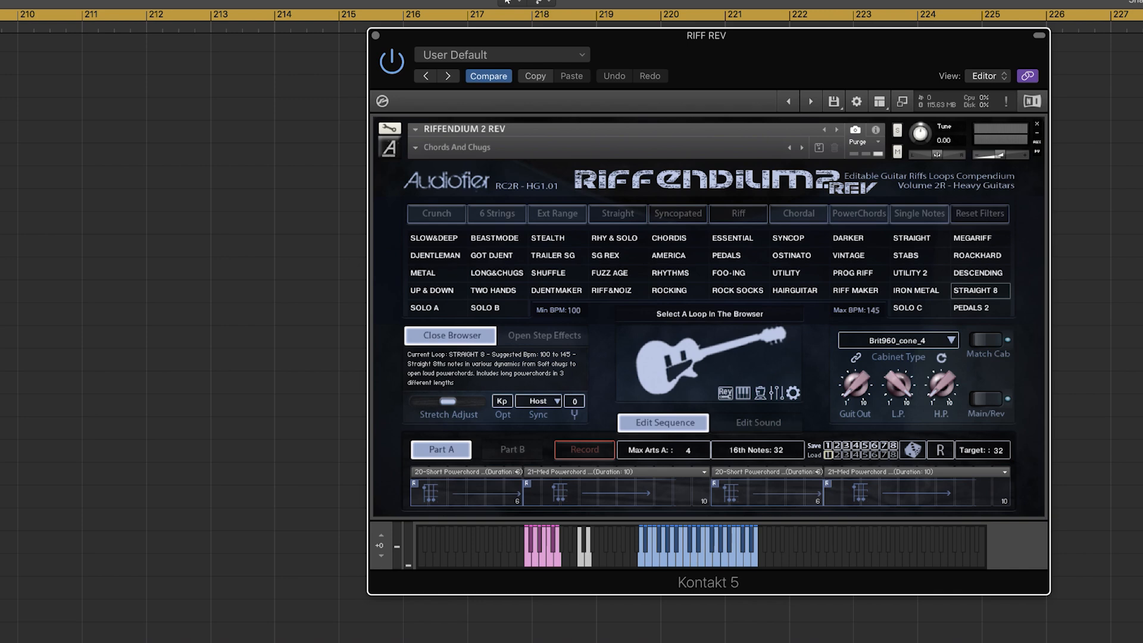
{"action": "left_click", "coordinate": [115, 563]}
{"action": "key", "text": "super+Left"}
{"action": "key", "text": "super+Left"}
{"action": "key", "text": "super+Left"}
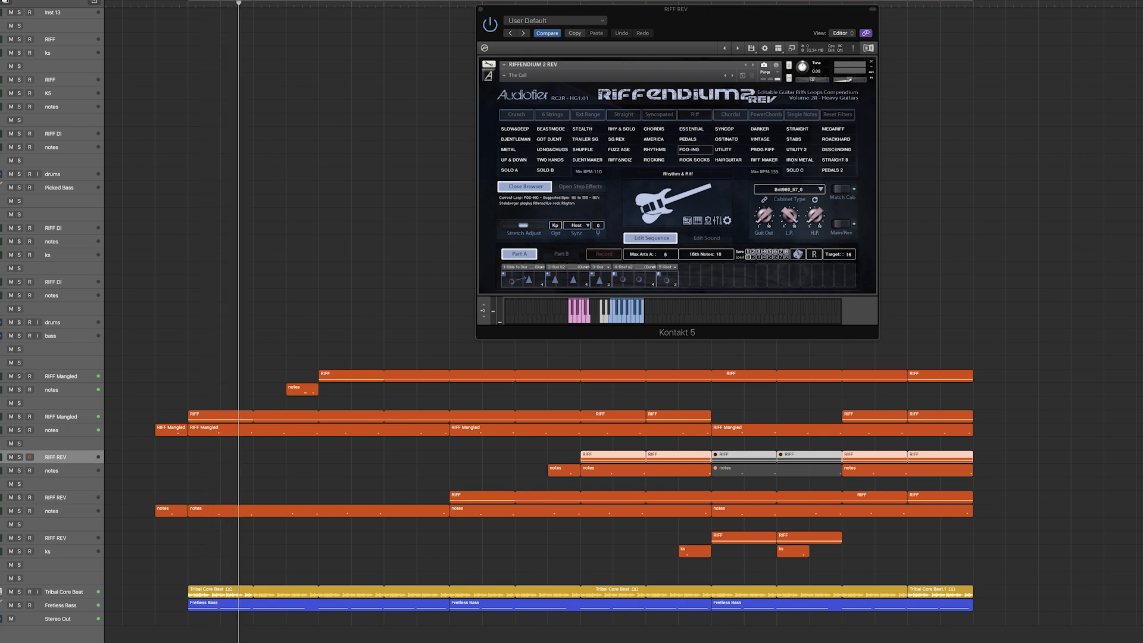
Follow the playback of the mangled arrangement by showing the instruments of the RIFF Mangled and RIFF REV tracks in turn
{"action": "left_click", "coordinate": [63, 416]}
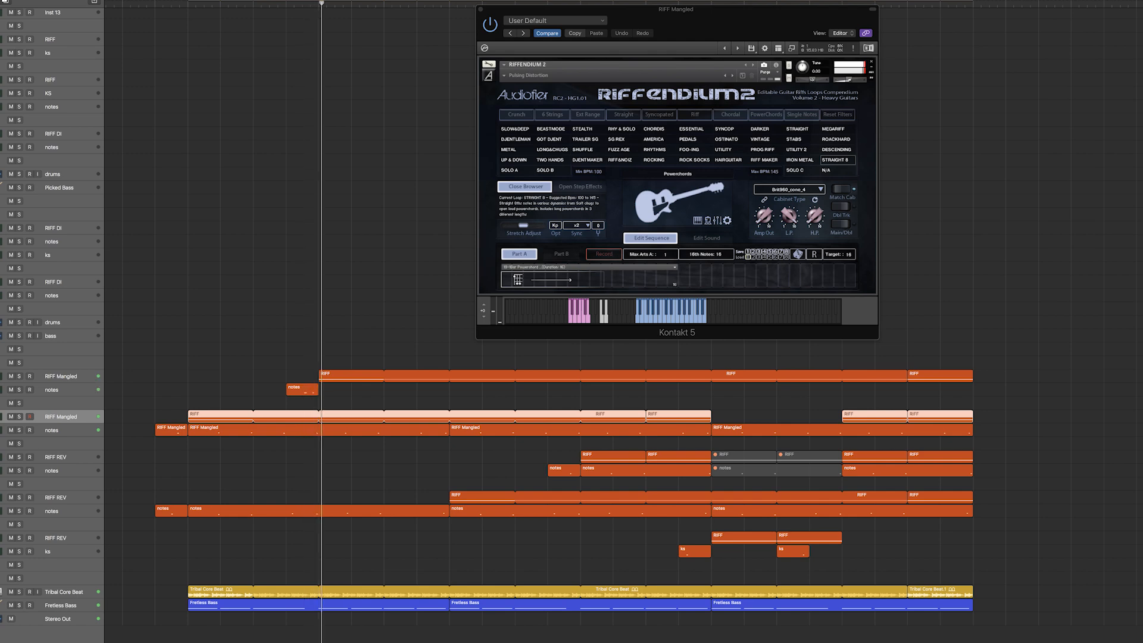
{"action": "left_click", "coordinate": [61, 376]}
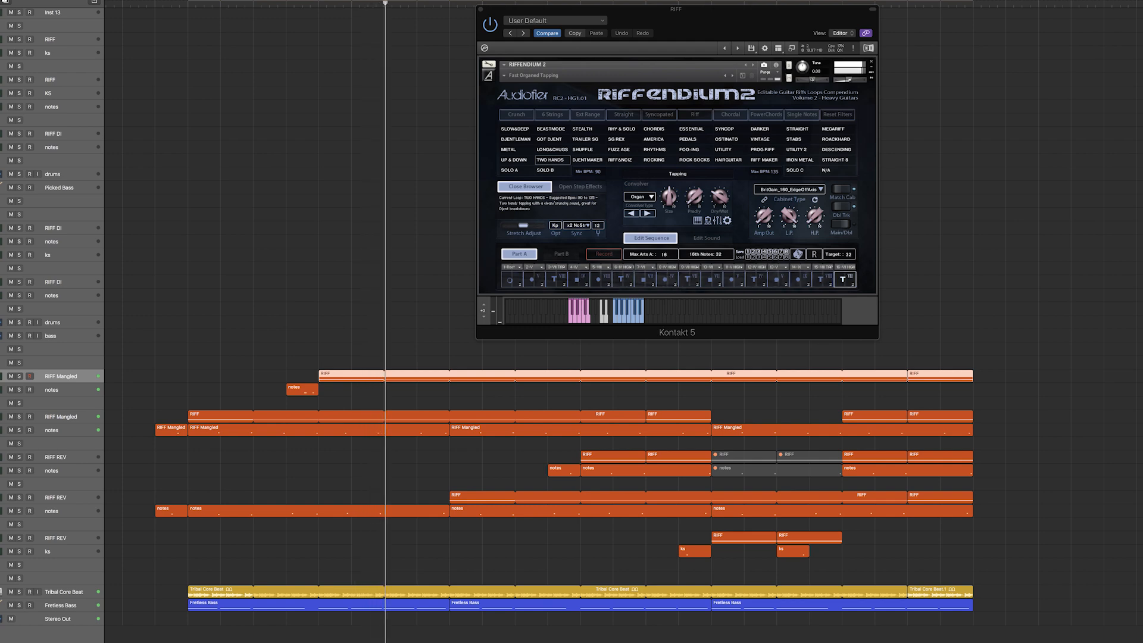
{"action": "left_click", "coordinate": [51, 511]}
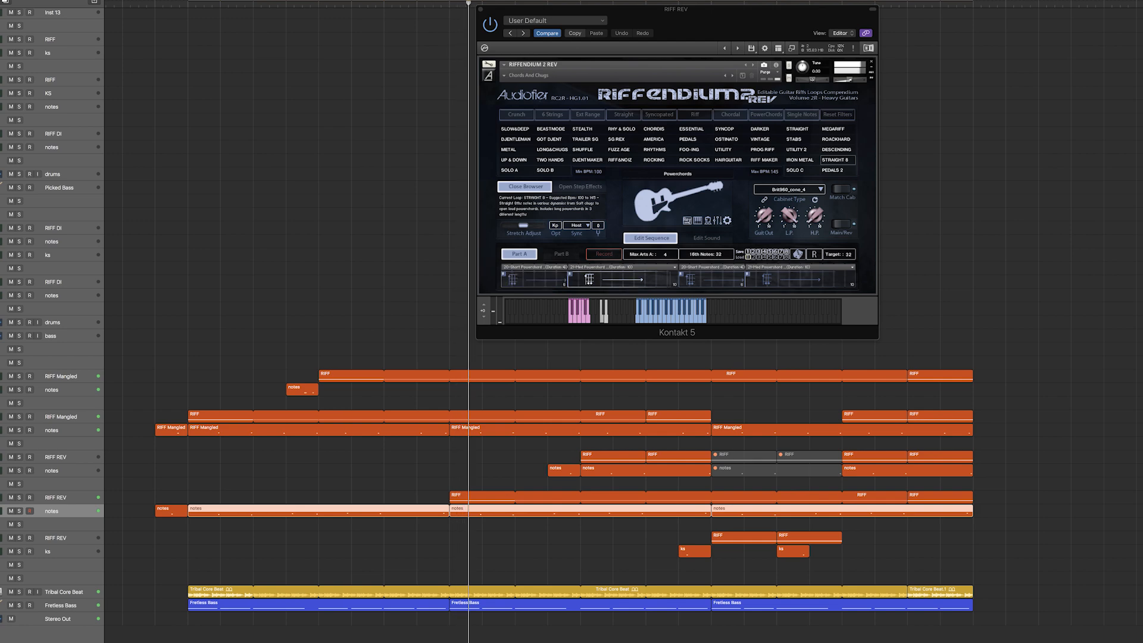
{"action": "left_click", "coordinate": [61, 417]}
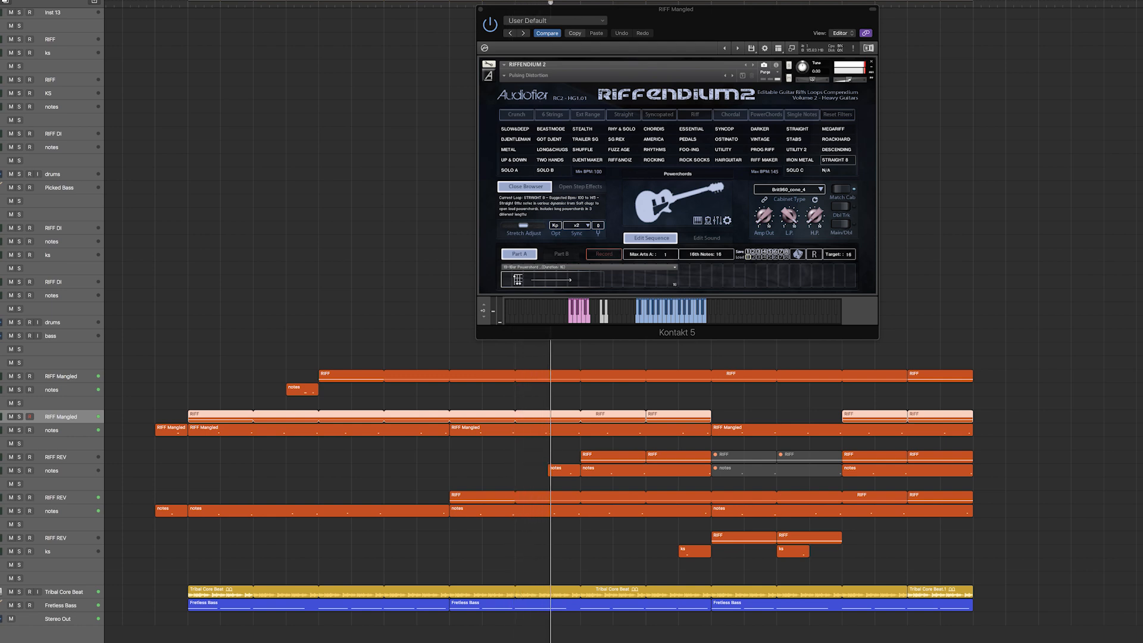
{"action": "left_click", "coordinate": [56, 498]}
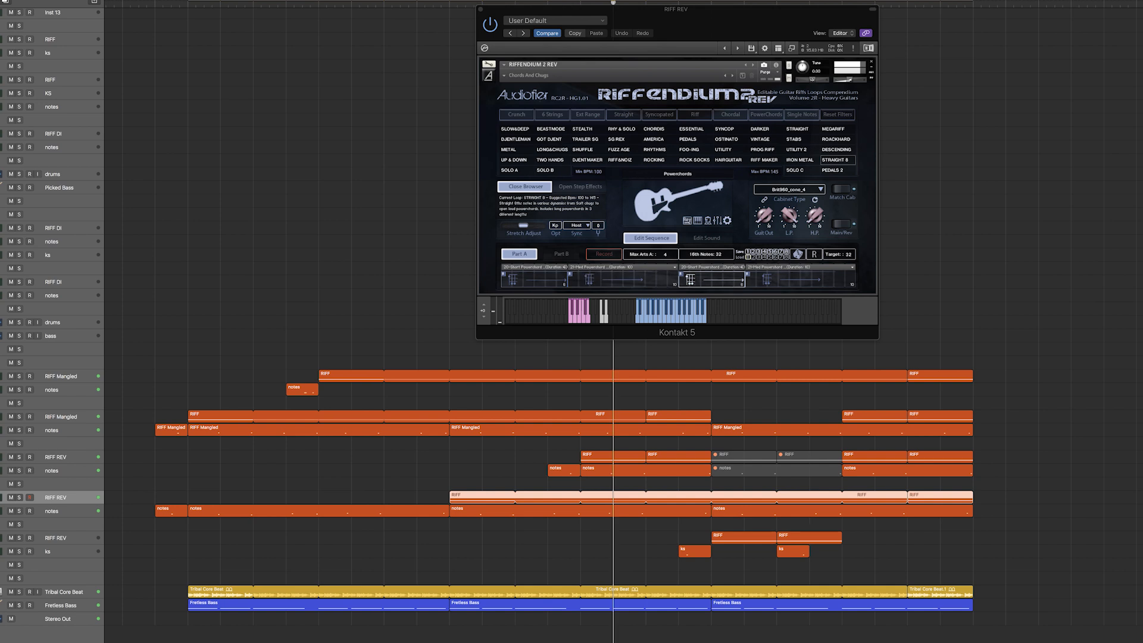
{"action": "left_click", "coordinate": [57, 457]}
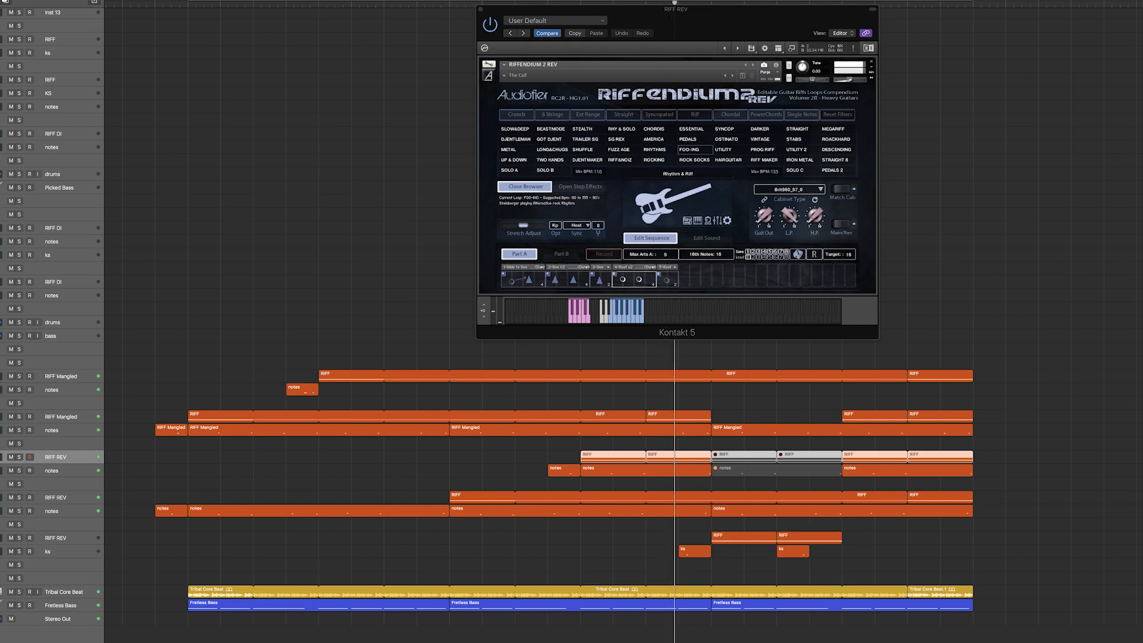
{"action": "left_click", "coordinate": [58, 538]}
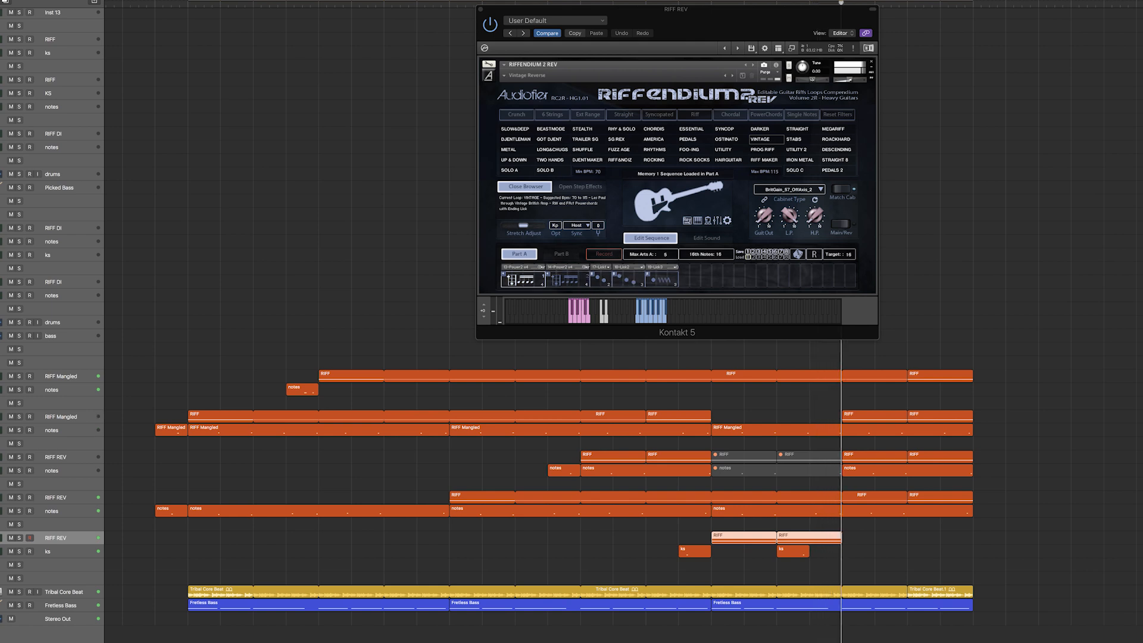
Return to the first RIFF Mangled track's Fast Organed Tapping instrument and review the snapshots in the 02 Mangled category
{"action": "left_click", "coordinate": [61, 376]}
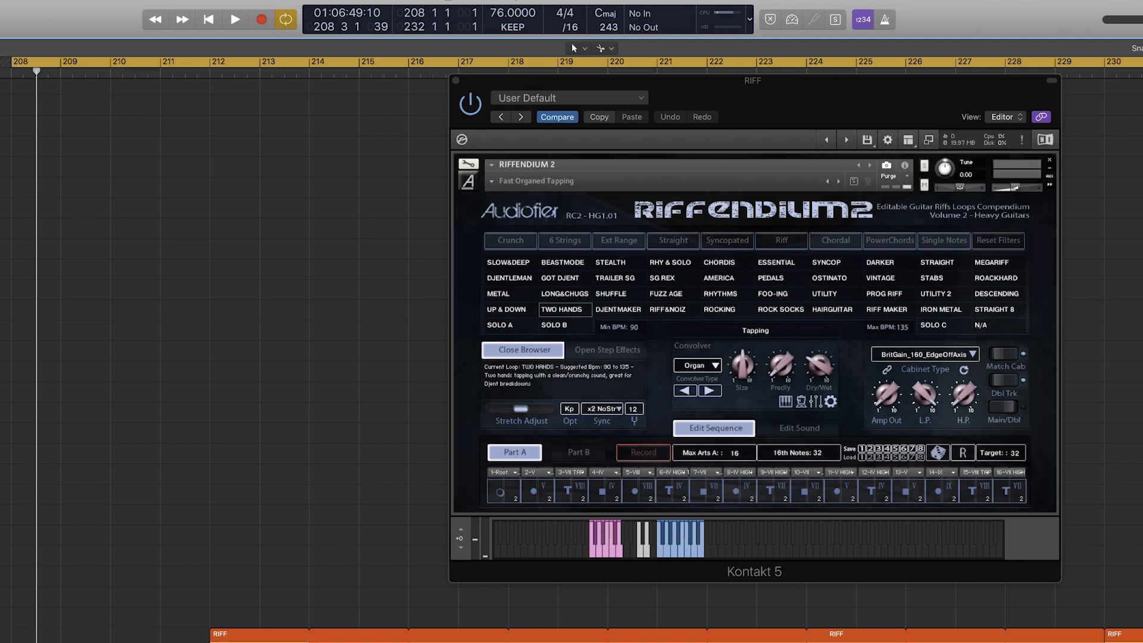
{"action": "left_click", "coordinate": [491, 181]}
{"action": "mouse_move", "coordinate": [518, 202]}
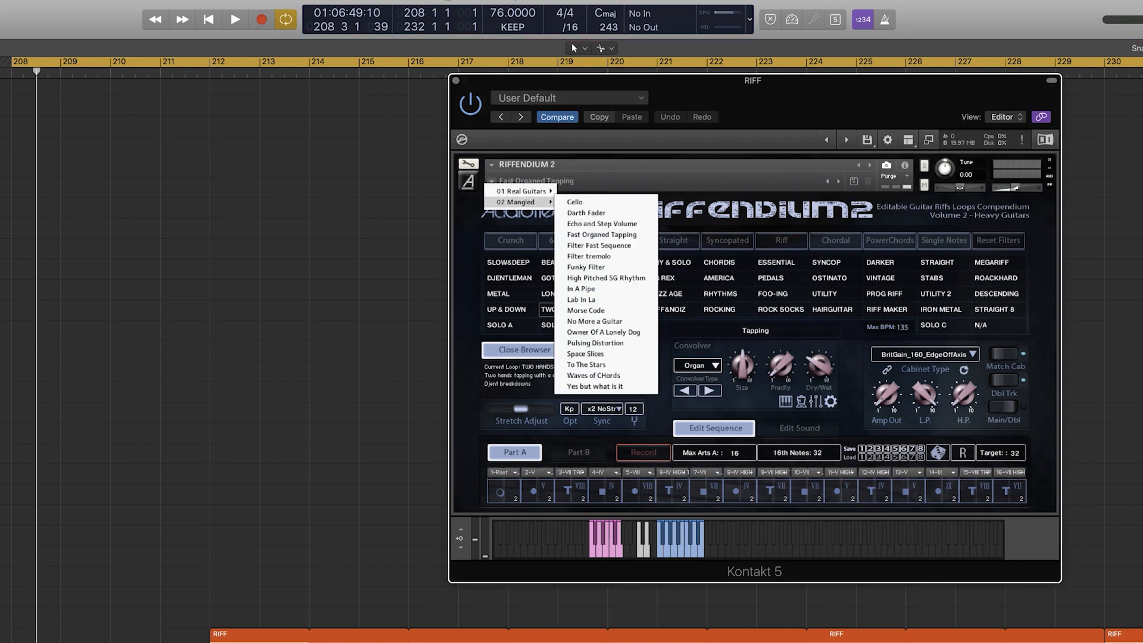
{"action": "key", "text": "Escape"}
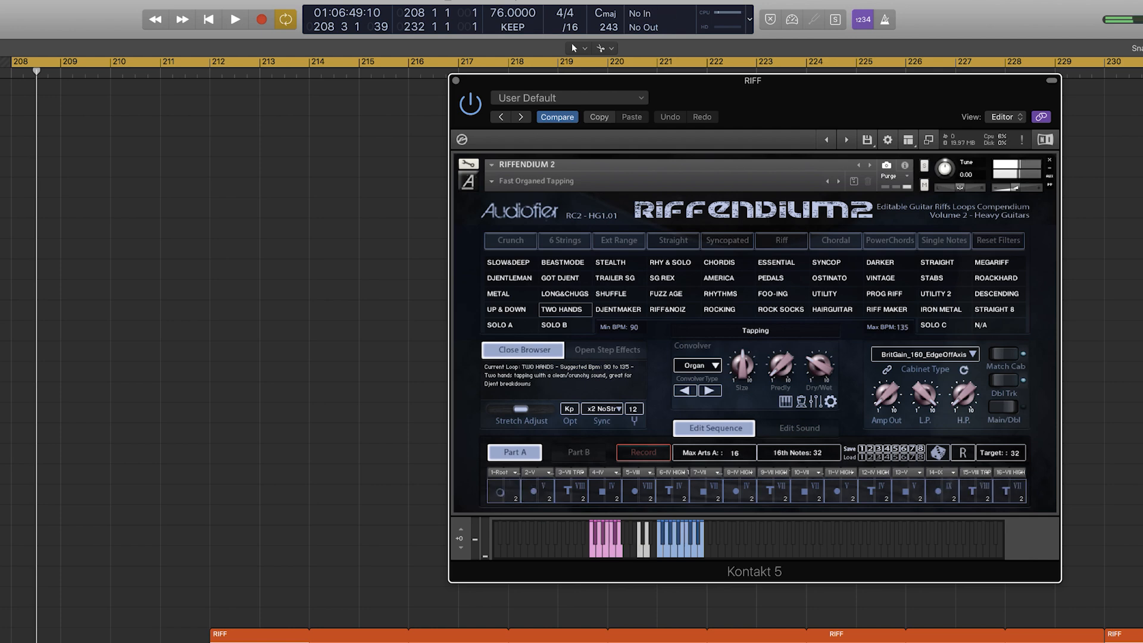
Review the Convolver types available for the Fast Organed Tapping patch and show its step effects
{"action": "left_click", "coordinate": [694, 365]}
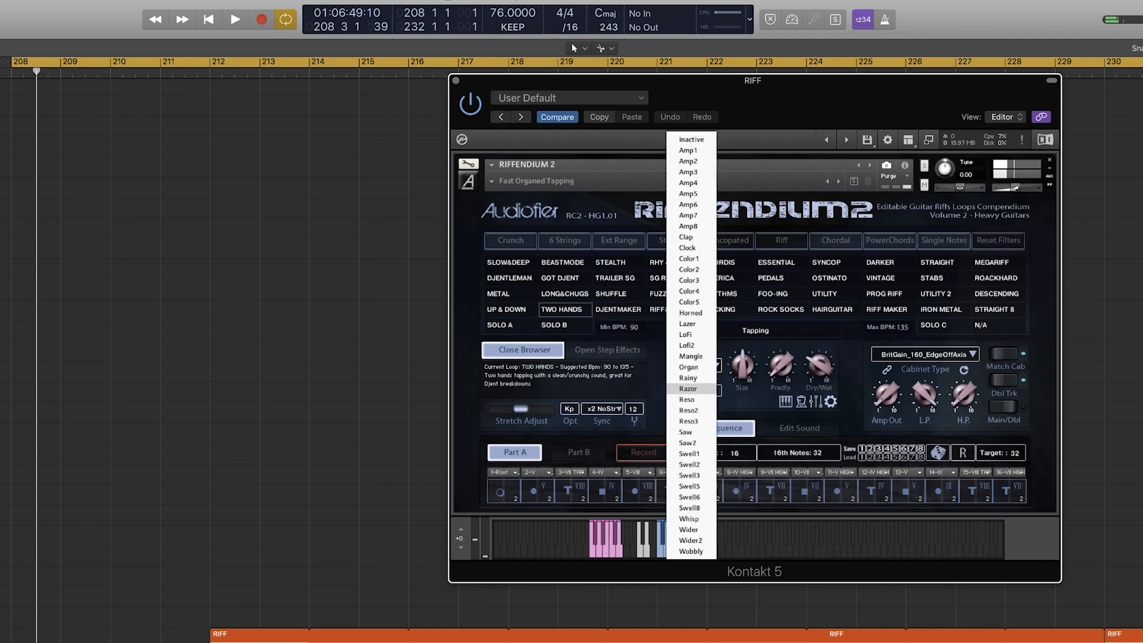
{"action": "left_click", "coordinate": [607, 350]}
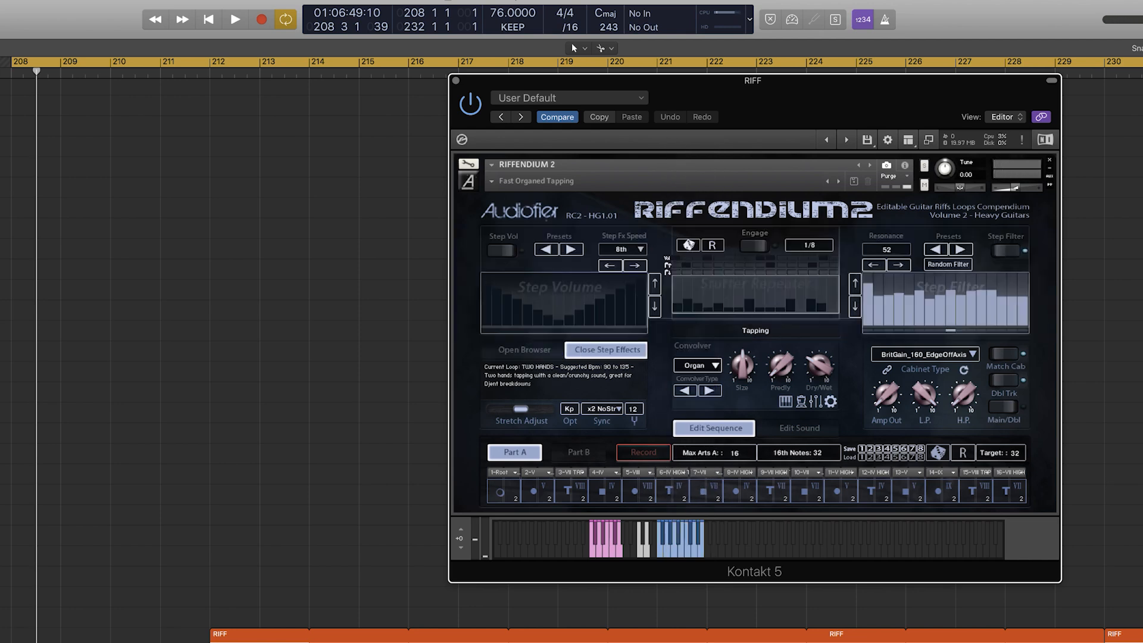
{"action": "key", "text": "space"}
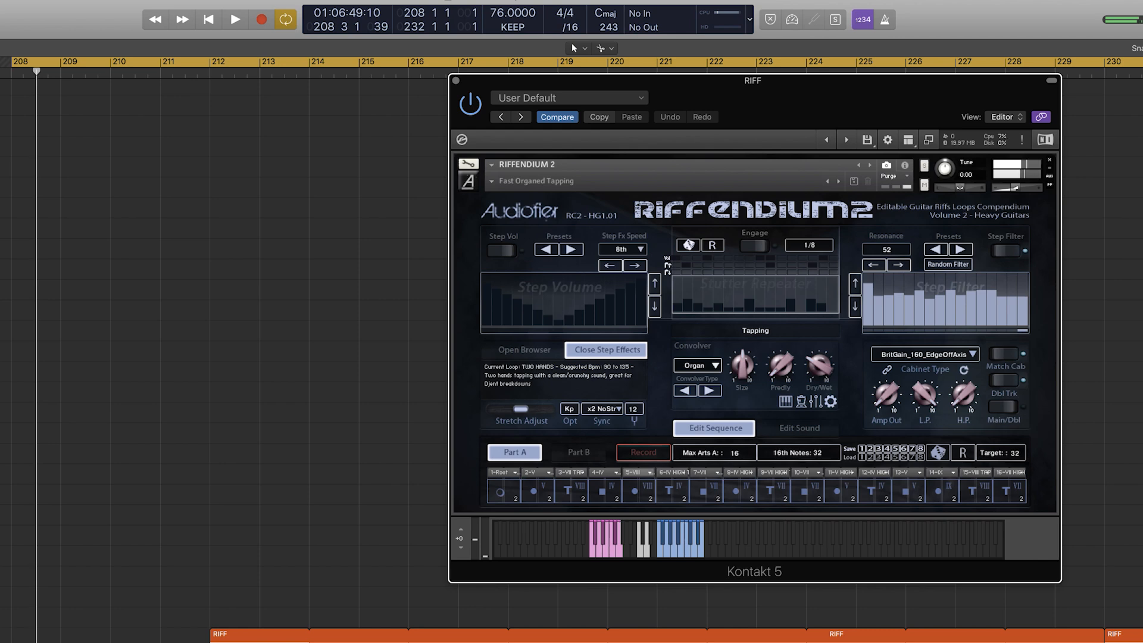
Switch to the Pulsing Distortion instrument and inspect its step effects and Convolver settings
{"action": "key", "text": "Down"}
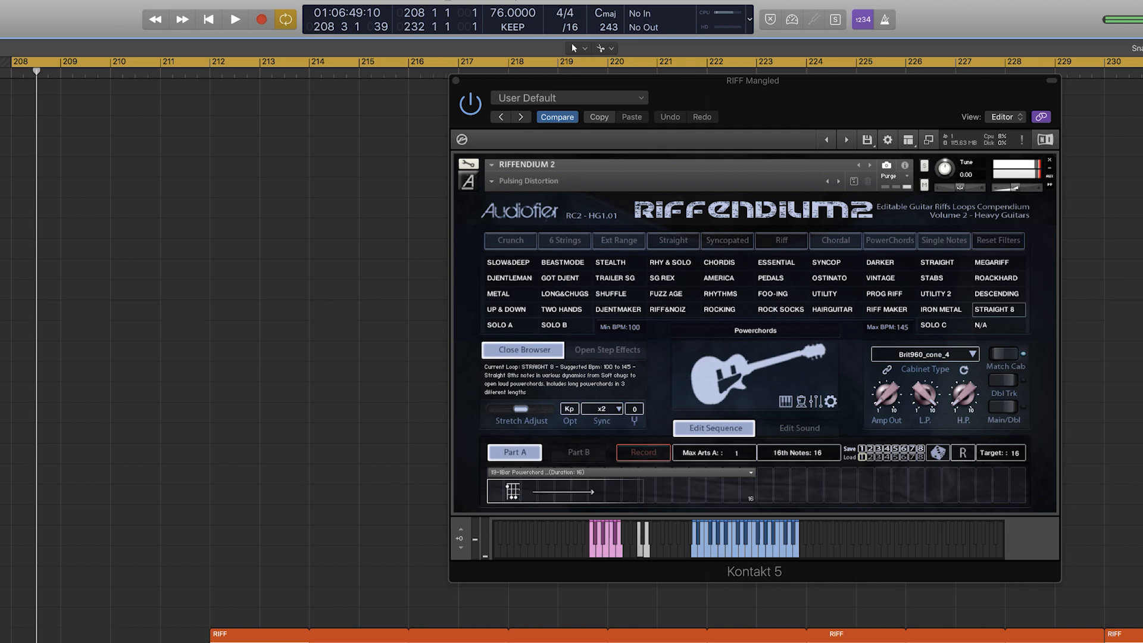
{"action": "left_click", "coordinate": [607, 350]}
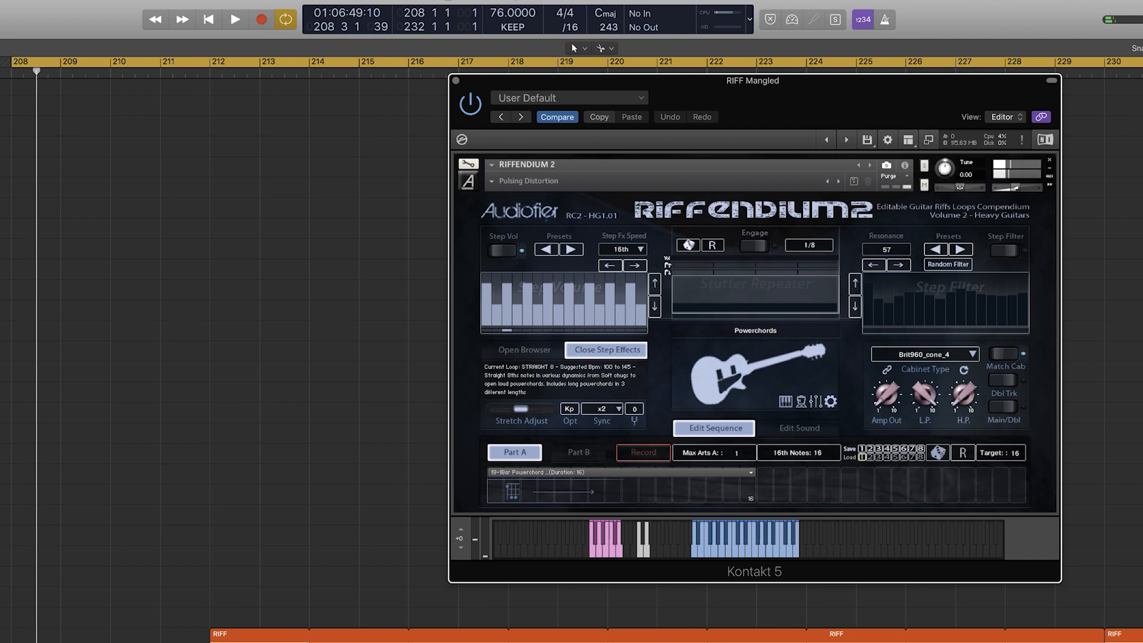
{"action": "left_click", "coordinate": [801, 402]}
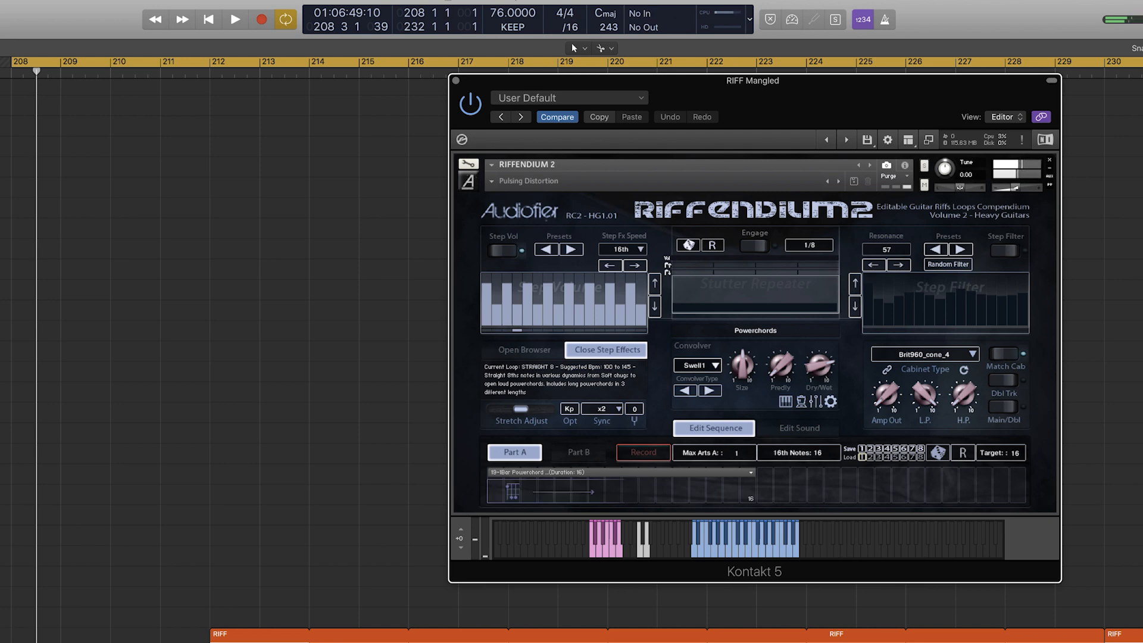
Switch to the reversed The Call instrument and examine its sound-editing effects and reverse settings
{"action": "key", "text": "Down"}
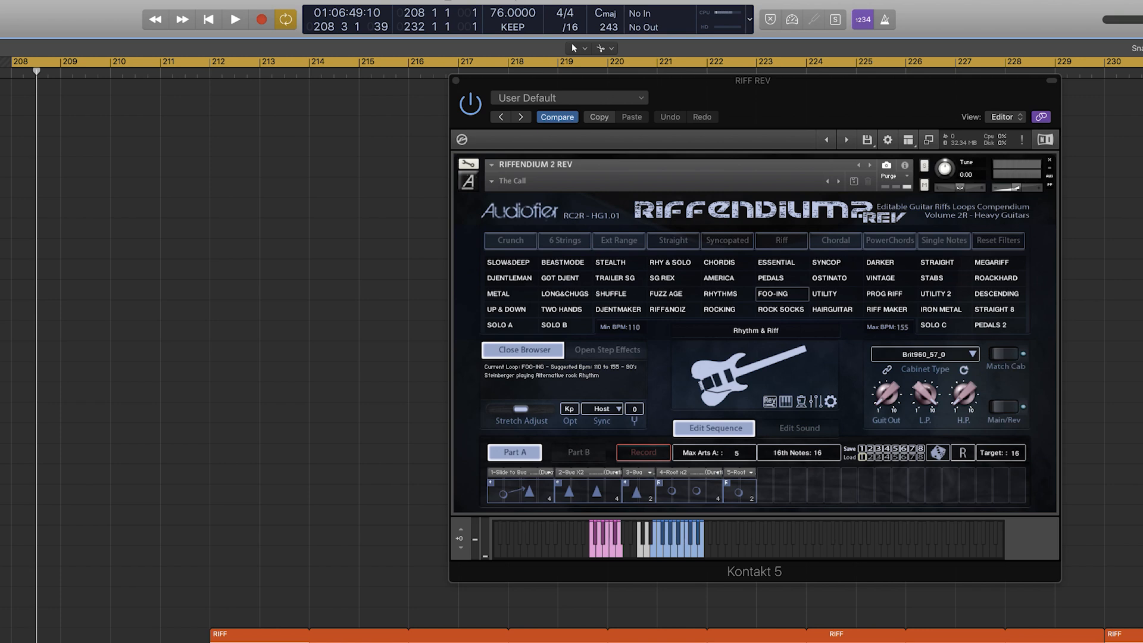
{"action": "left_click", "coordinate": [799, 428]}
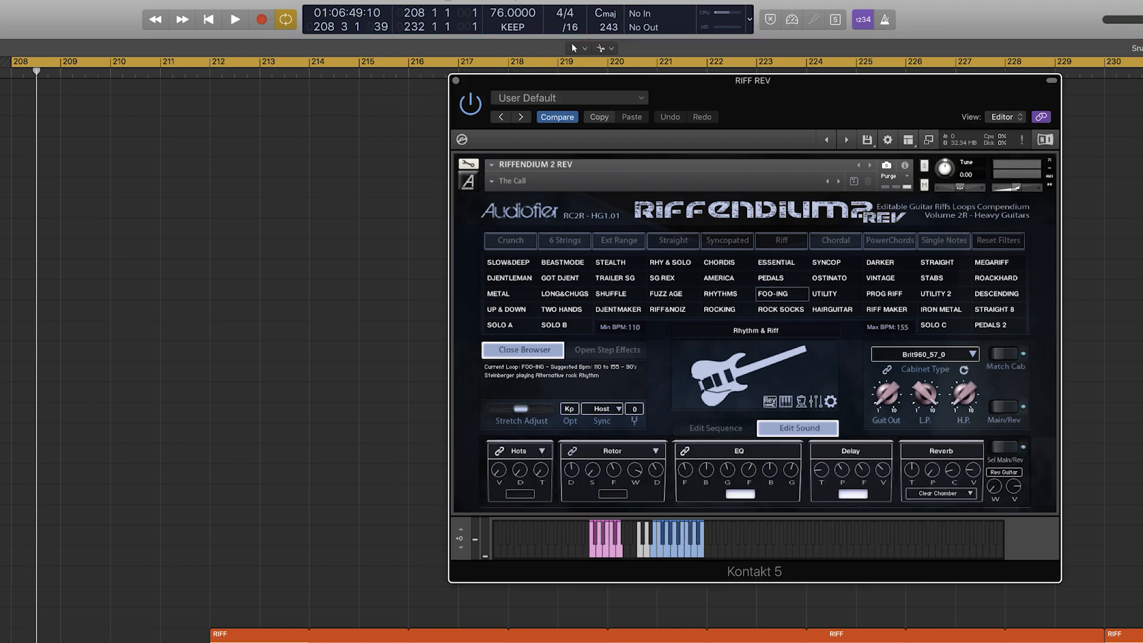
{"action": "left_click", "coordinate": [770, 402]}
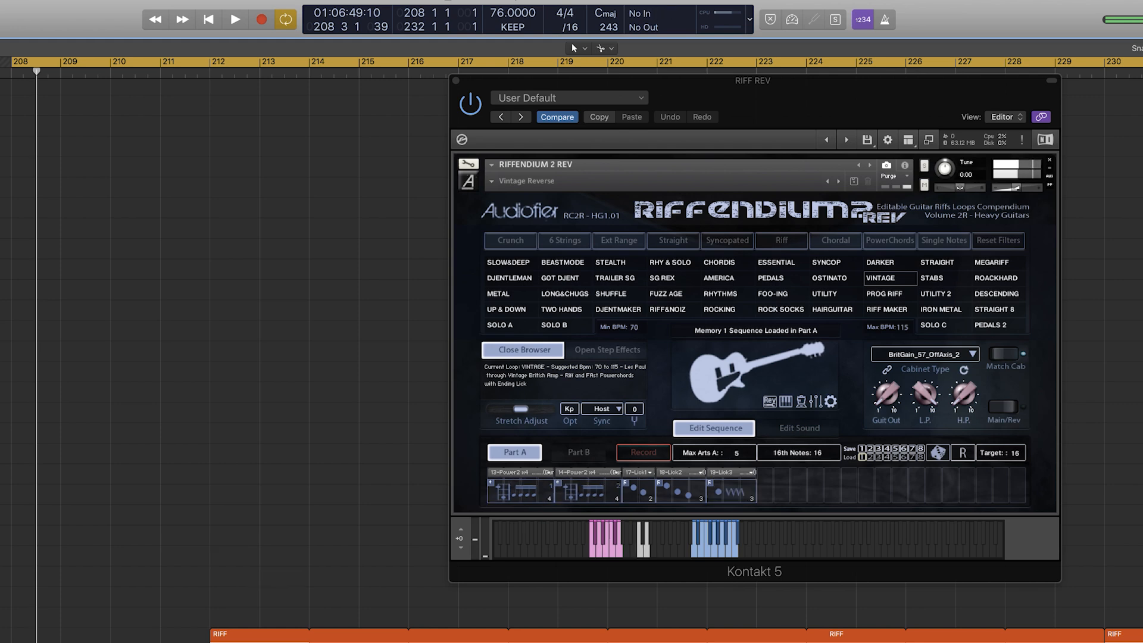
Load the memory 8 sequence into Part A of the Vintage Reverse patch
{"action": "left_click", "coordinate": [922, 458]}
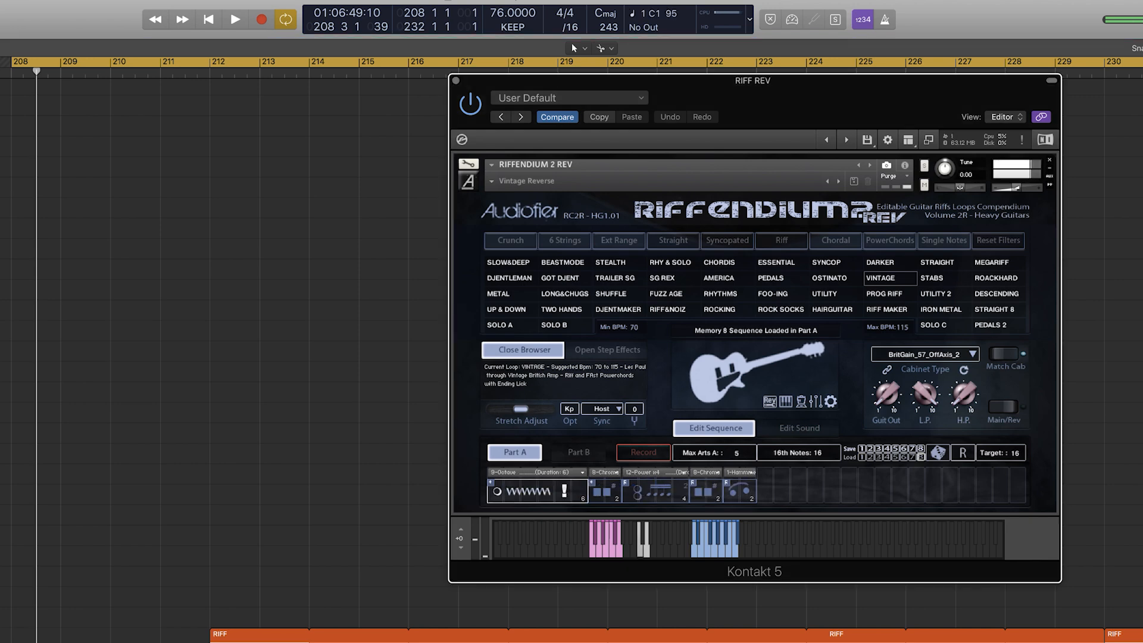